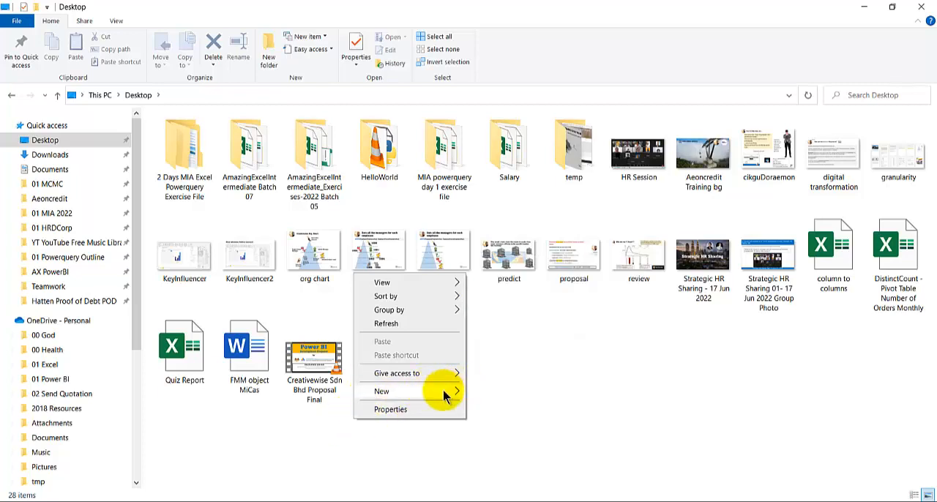
Create a new Microsoft Word document on the Desktop, name it "What to automate" and open it.
mouse_move(445, 395)
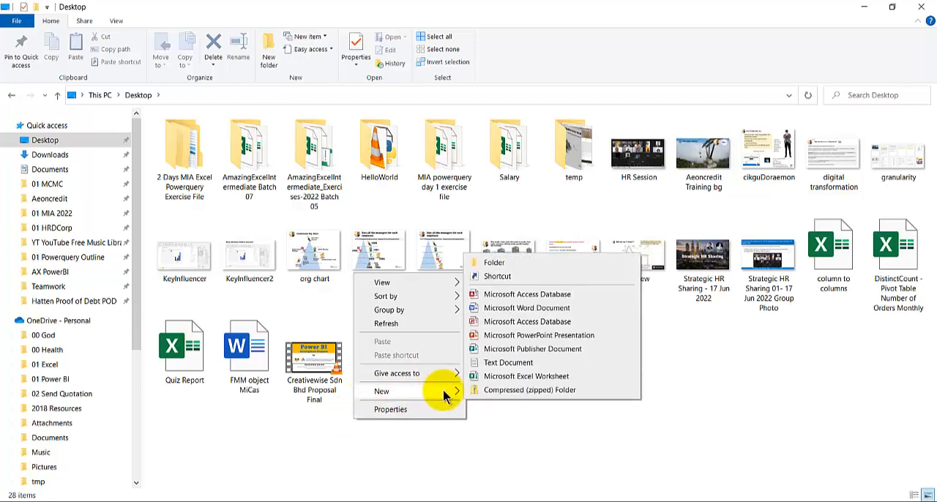
left_click(506, 310)
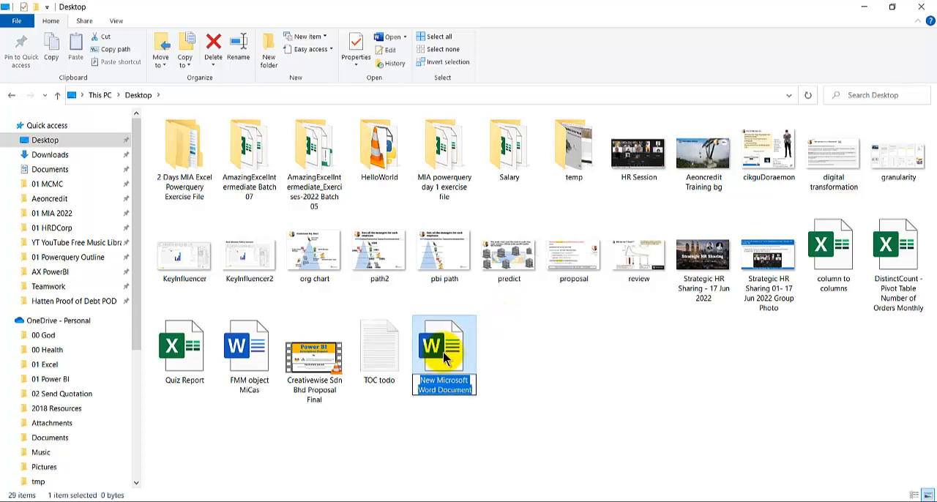
type("What to a")
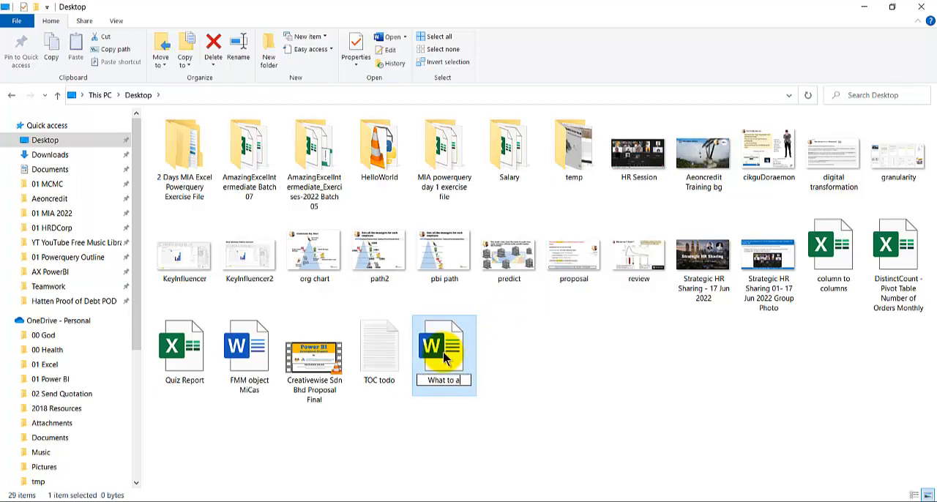
type("utomate")
key("Return")
double_click(444, 351)
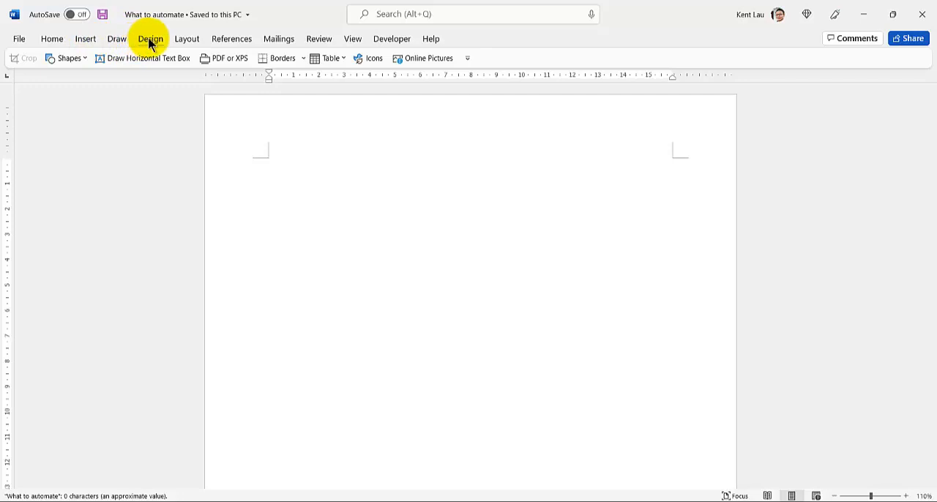
Change the page orientation to landscape and add three blank lines at the start of the document.
left_click(181, 41)
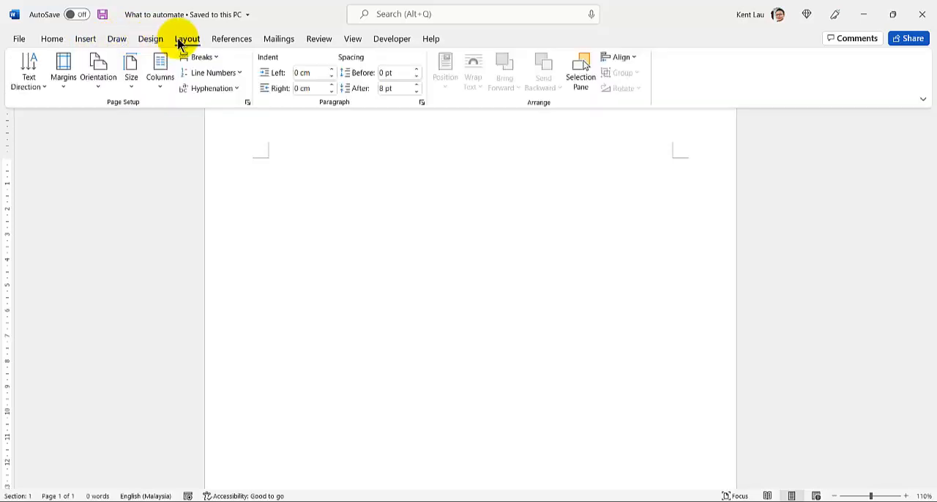
left_click(93, 91)
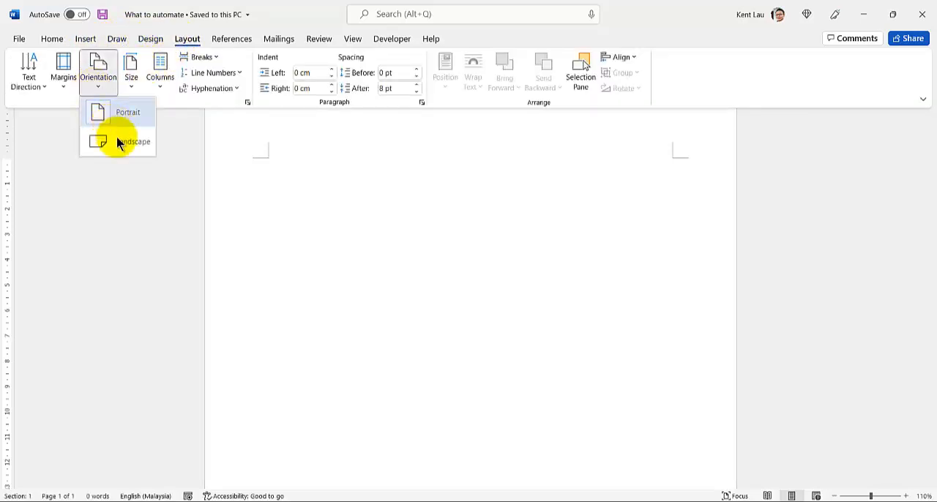
left_click(120, 143)
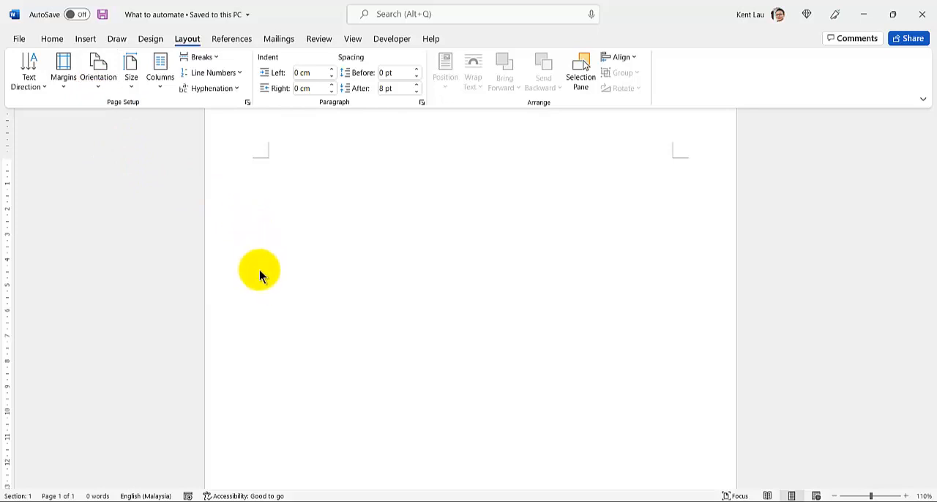
key("Return")
key("Return")
key("Return")
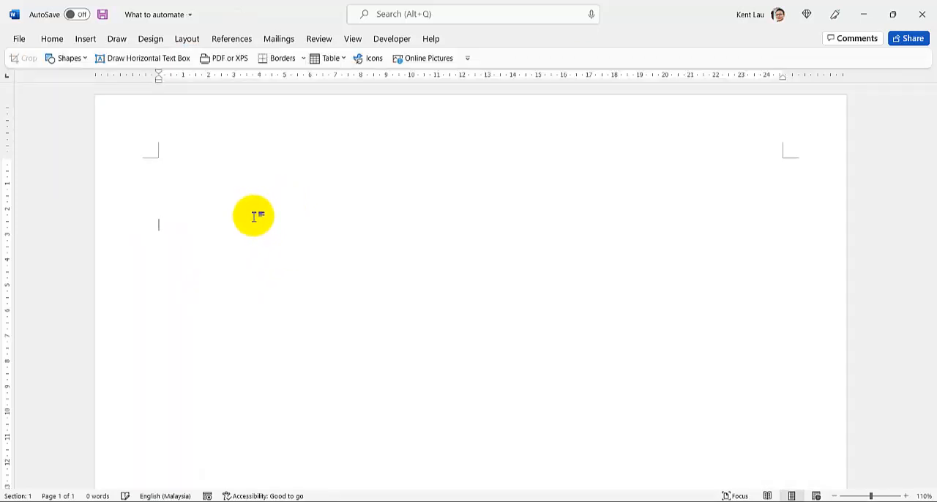
Insert a table with six columns and five rows below the blank lines.
left_click(86, 40)
left_click(95, 82)
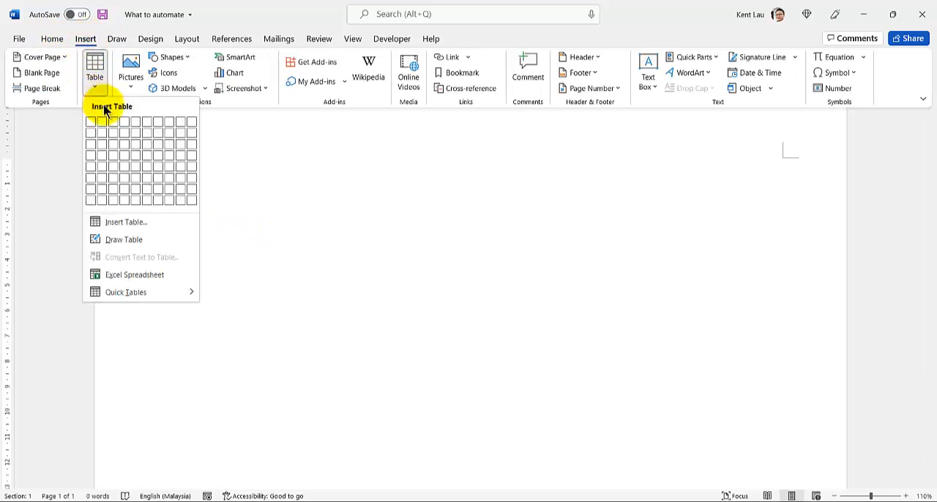
left_click(145, 169)
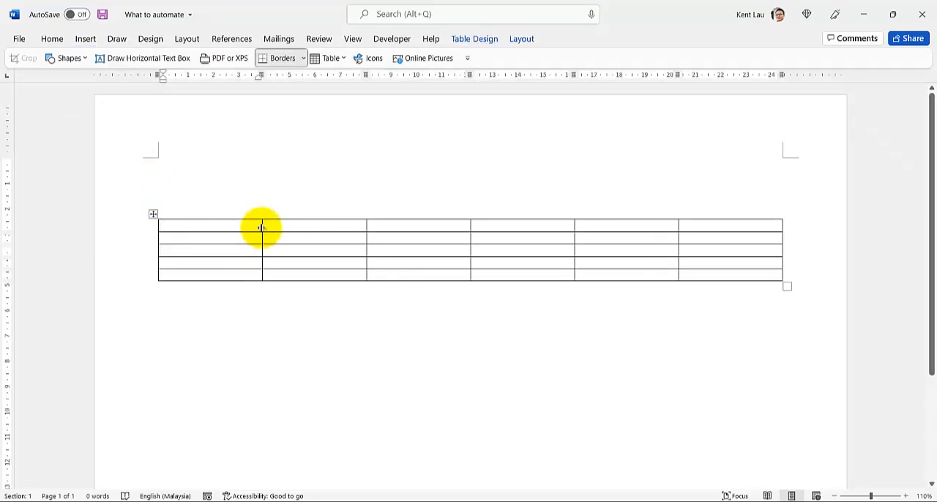
Narrow the table's first column to fit a single number and enter 1 in its second row.
left_click_drag(261, 228, 177, 235)
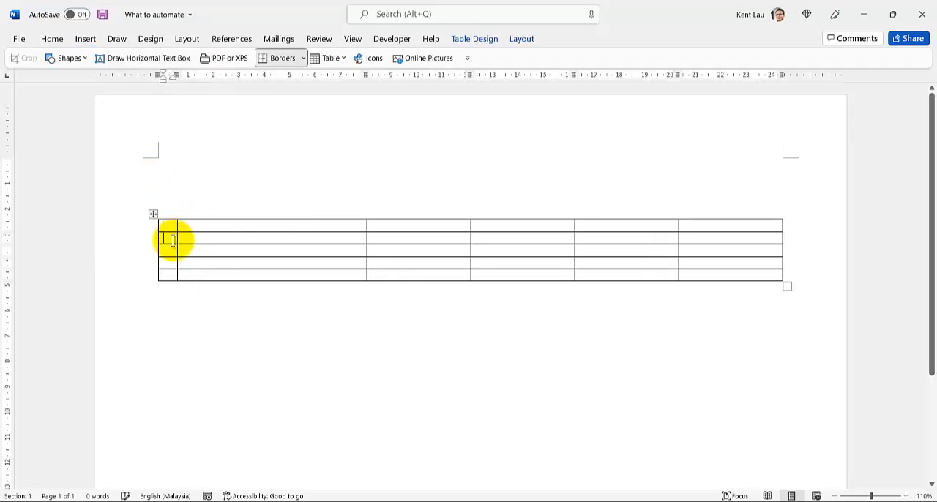
left_click(173, 241)
type("1")
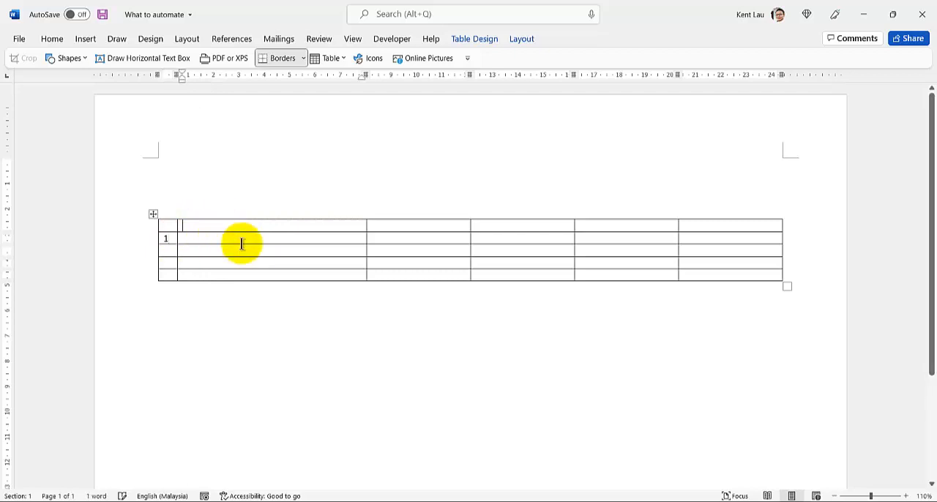
Copy the bullet "How much time does this activity take?" from slide 4 in PowerPoint and return to the Word document.
left_click(380, 501)
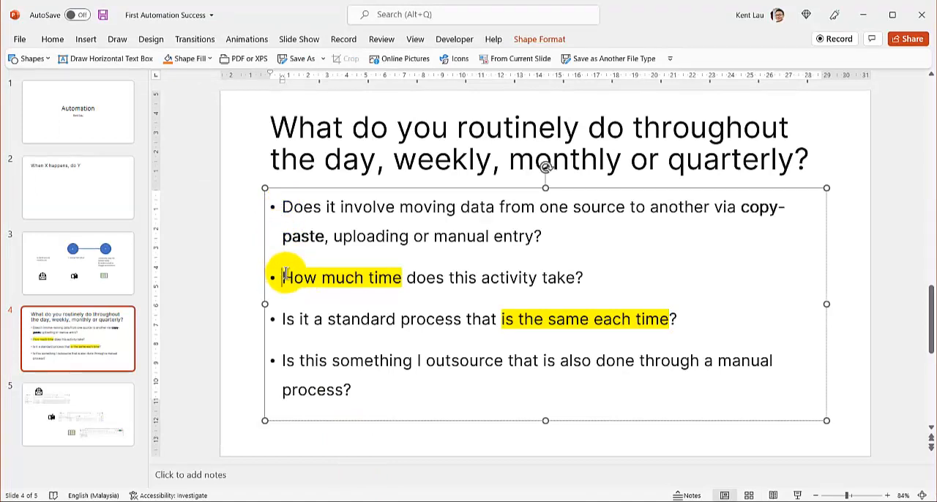
left_click_drag(282, 278, 638, 283)
key("ctrl+c")
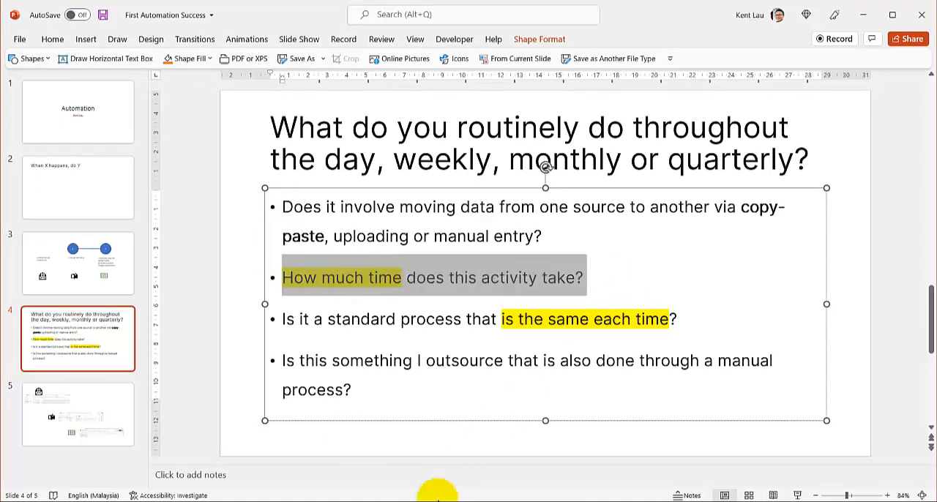
mouse_move(326, 501)
left_click(329, 483)
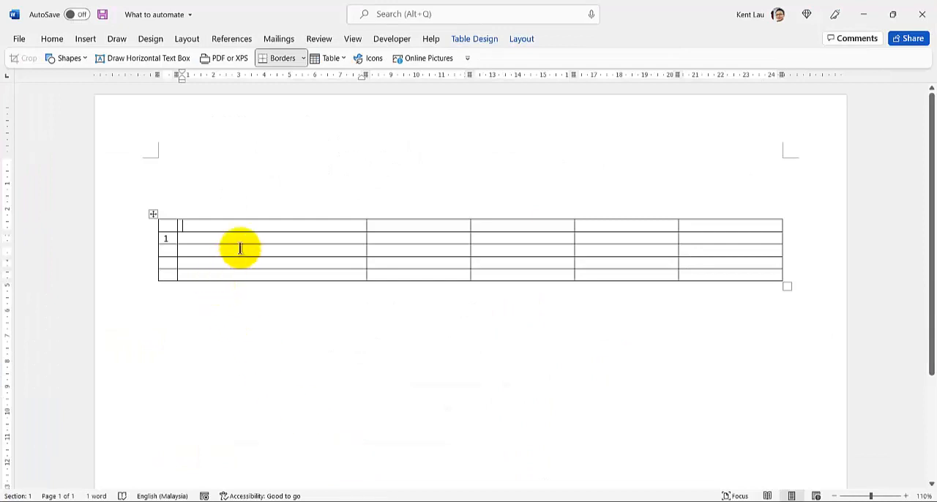
left_click(392, 225)
key("ctrl+v")
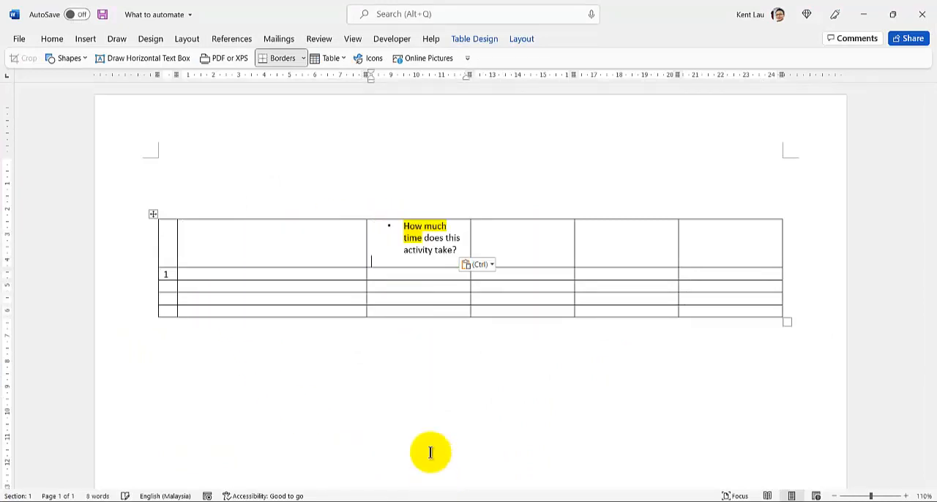
key("ctrl+z")
Paste the copied question as text only into the header cell of the third column.
left_click(383, 220)
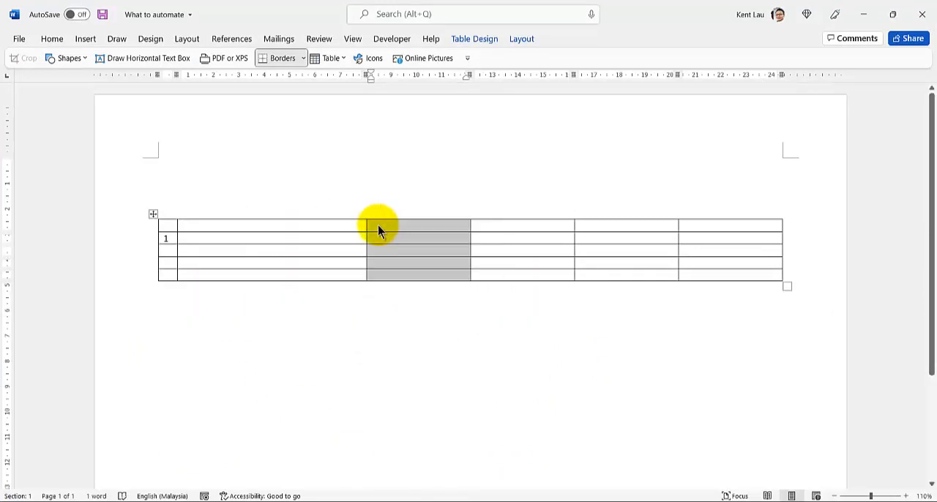
left_click(378, 226)
right_click(378, 225)
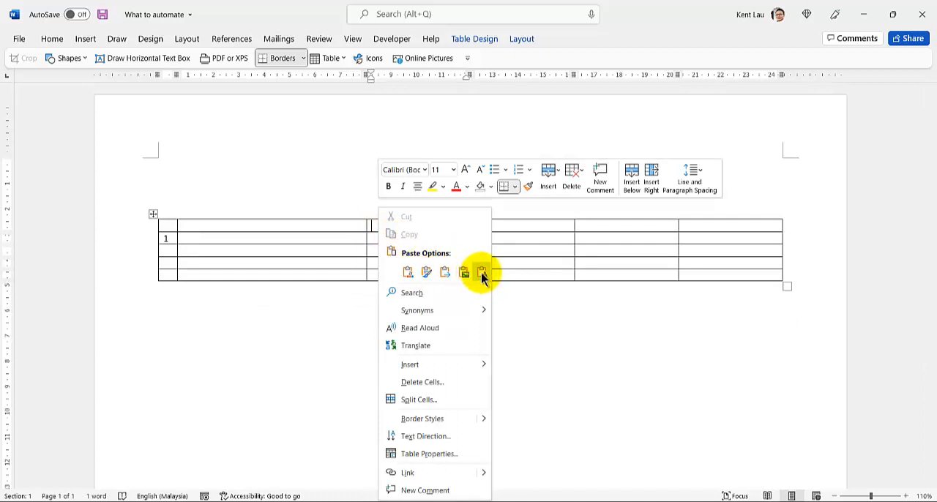
left_click(542, 274)
Copy slide 4's title from PowerPoint and paste it as text only on the first line of the Word document, above the table.
left_click(334, 235)
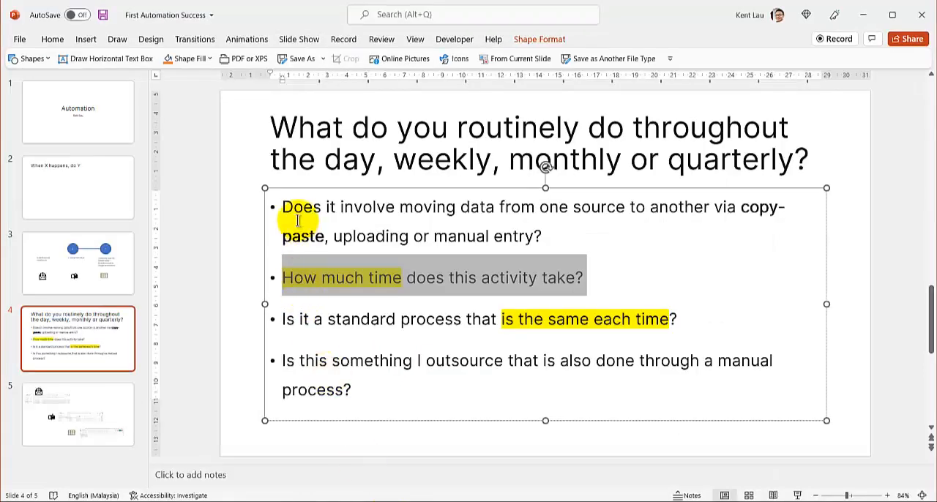
left_click_drag(270, 122, 806, 163)
key("ctrl+c")
mouse_move(310, 499)
left_click(345, 481)
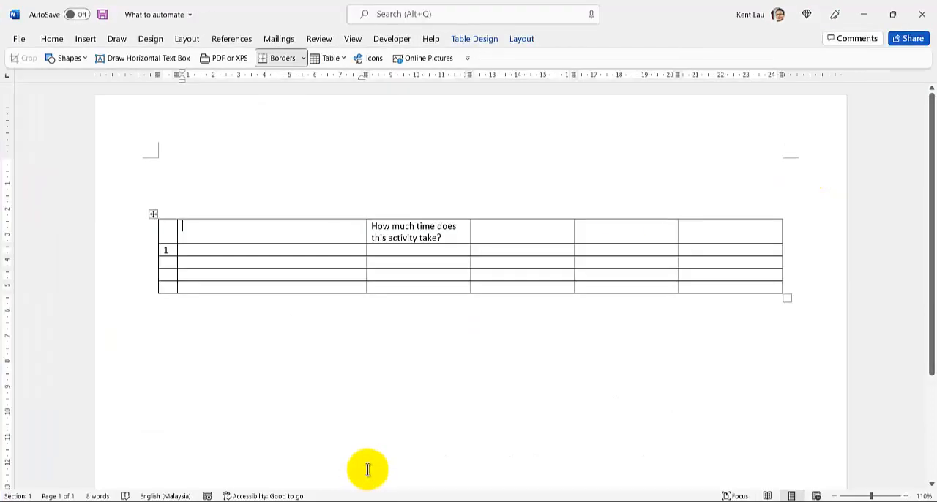
right_click(192, 178)
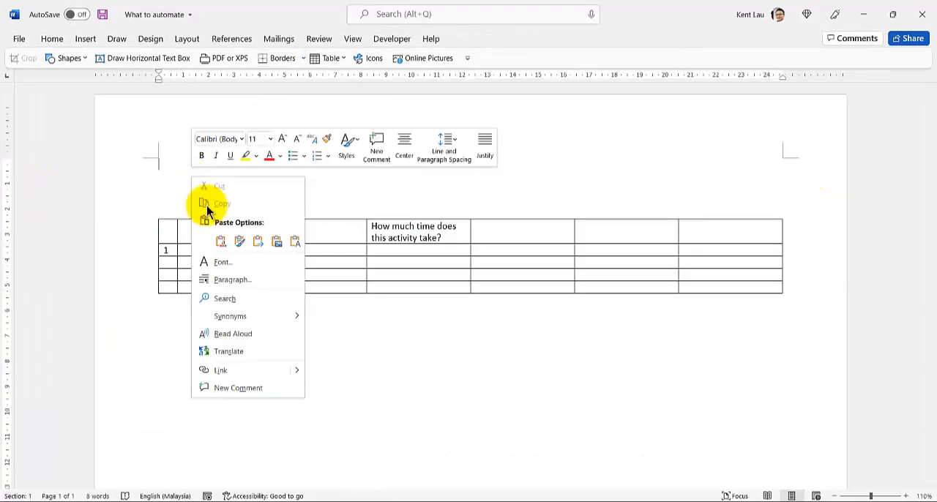
left_click(290, 242)
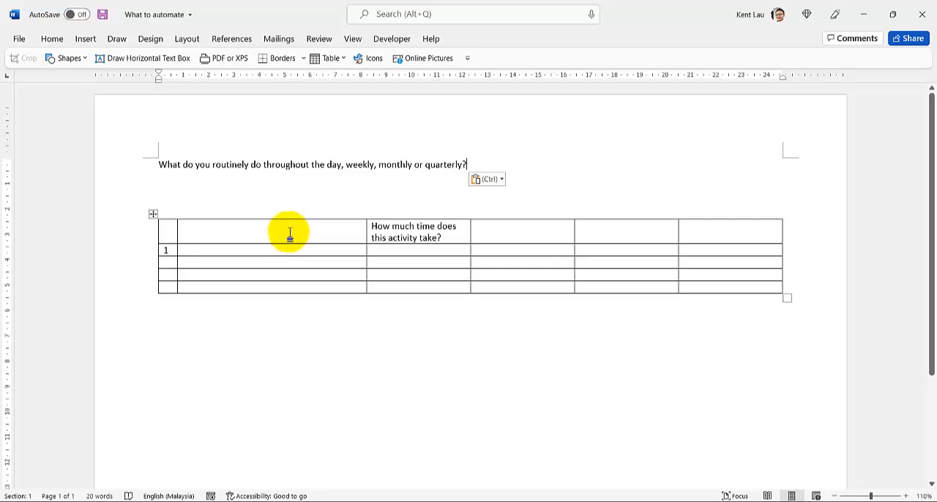
Head the second column "Manual task" and fill row 1 with "Copy sender name, email to Google sheet" and "1 min".
left_click(290, 236)
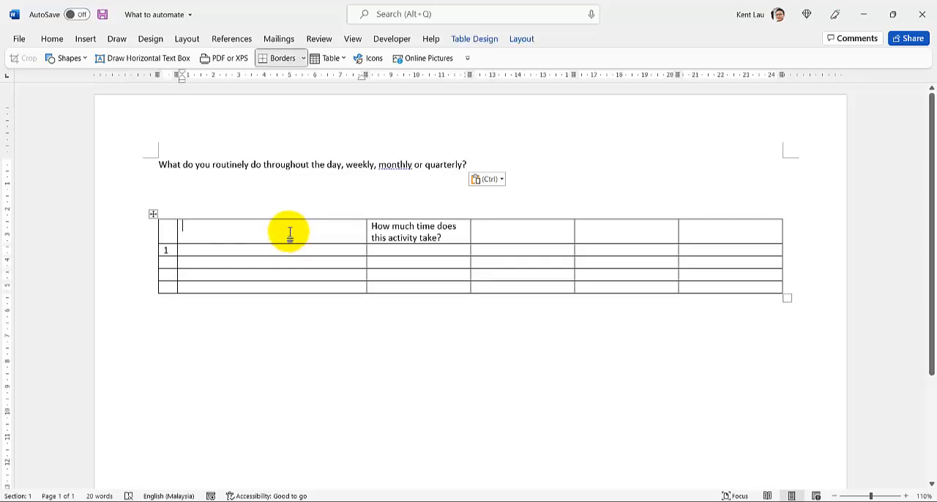
type("Manual task")
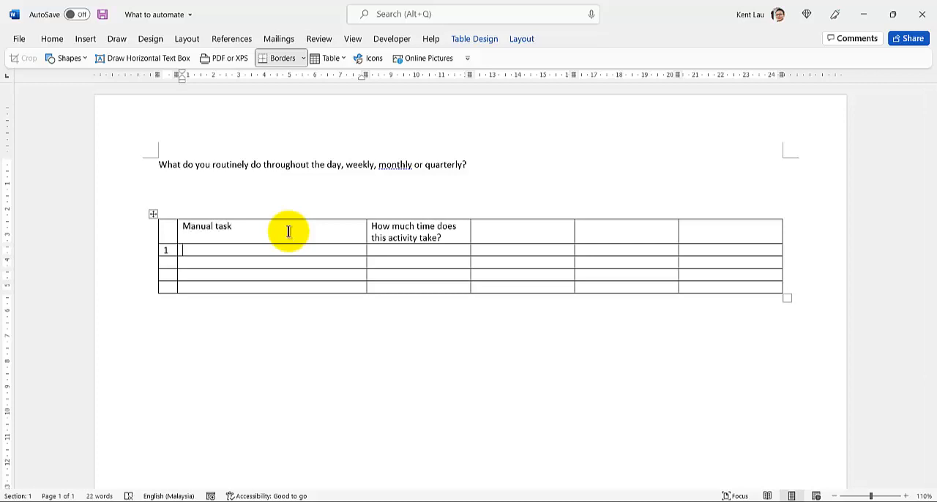
type("Copy send")
key("BackSpace")
key("BackSpace")
type(", emai")
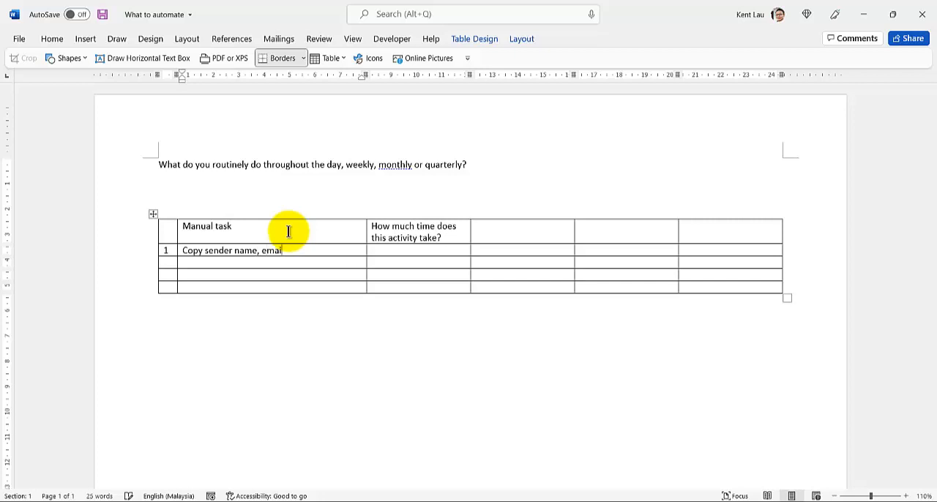
type("l to Google sheet")
key("Tab")
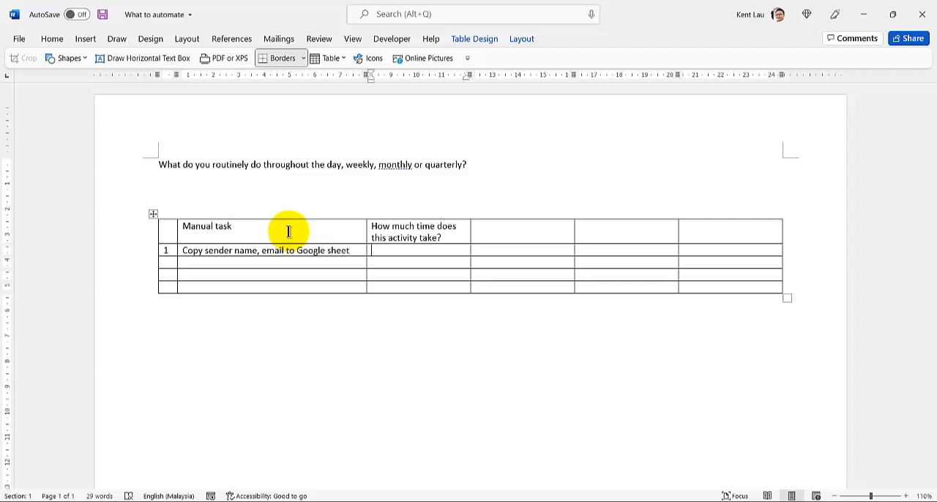
type("1 min")
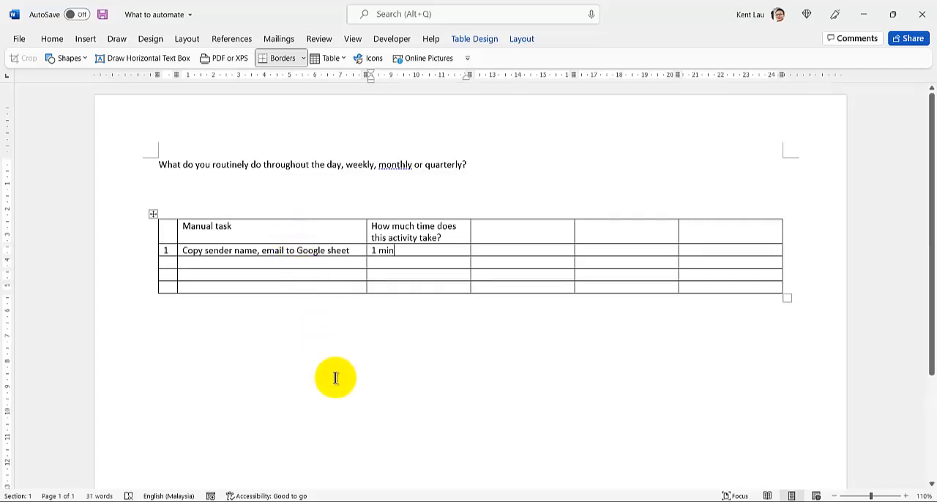
Copy the first three bullets of slide 4 from PowerPoint and paste them as text only below the Word document's opening question.
left_click(368, 501)
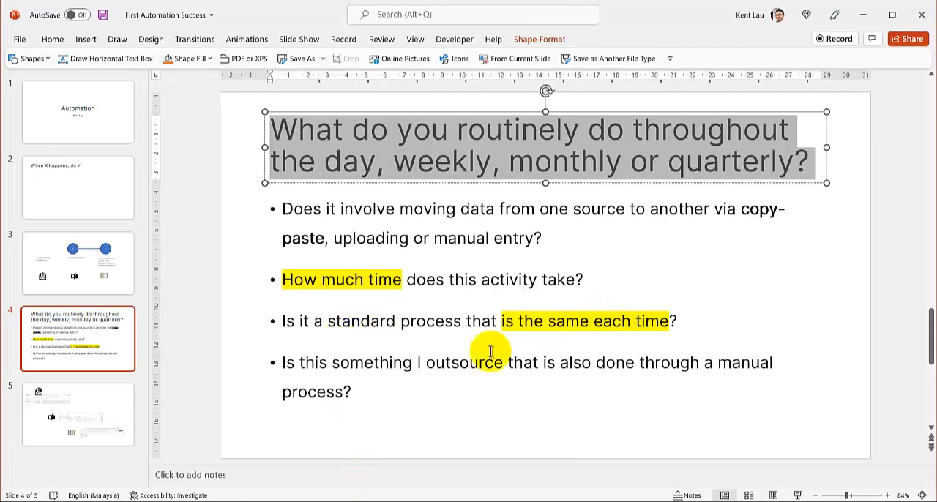
left_click(282, 320)
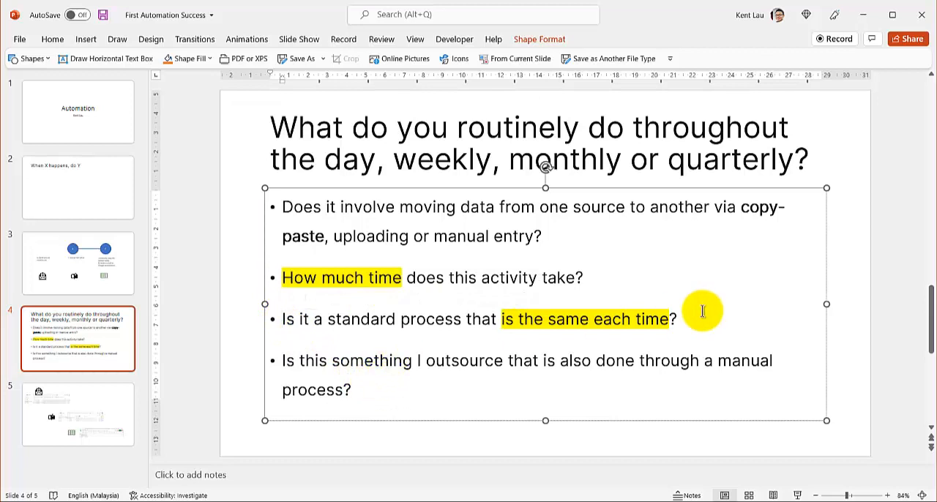
left_click_drag(696, 319, 401, 319)
left_click_drag(336, 266, 251, 220)
key("ctrl+c")
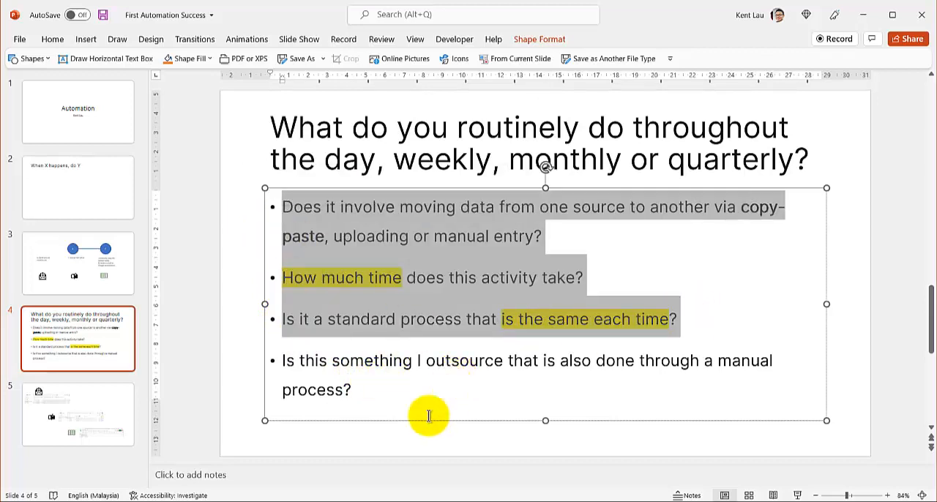
left_click(382, 501)
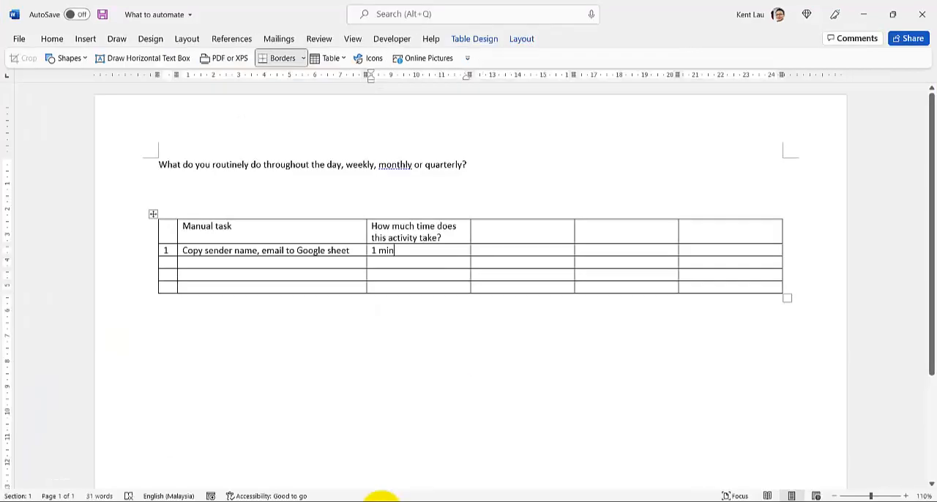
left_click(172, 188)
right_click(173, 192)
left_click(272, 251)
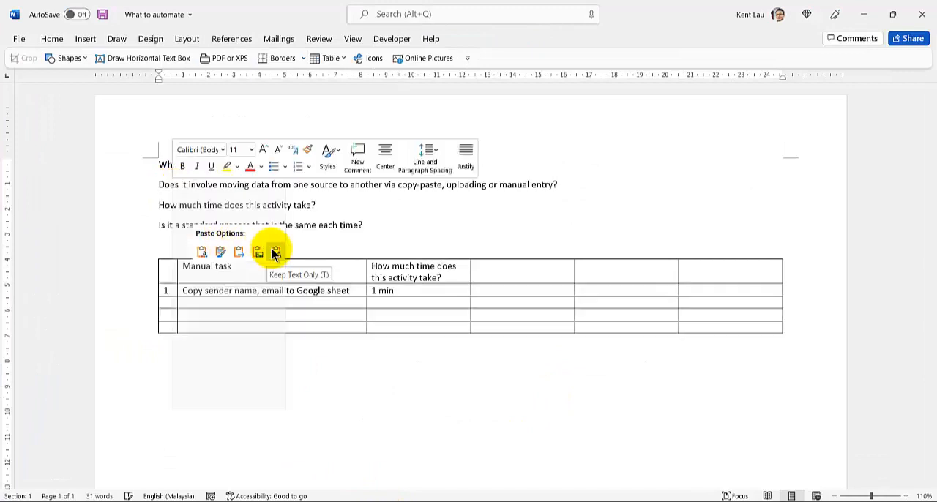
left_click(143, 166)
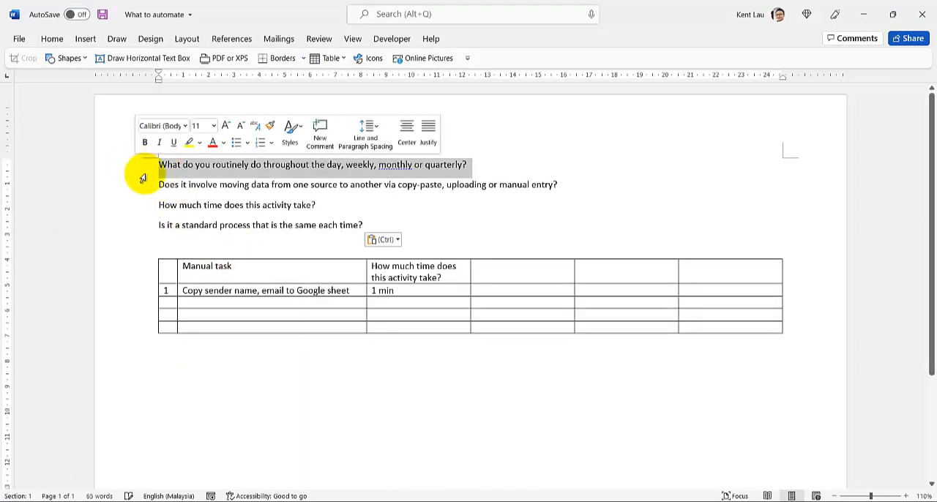
left_click(179, 159)
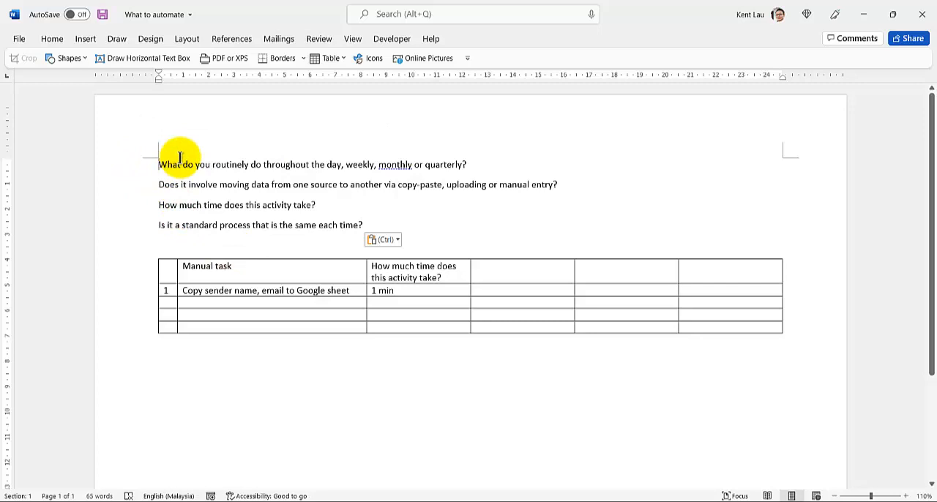
type("W")
key("BackSpace")
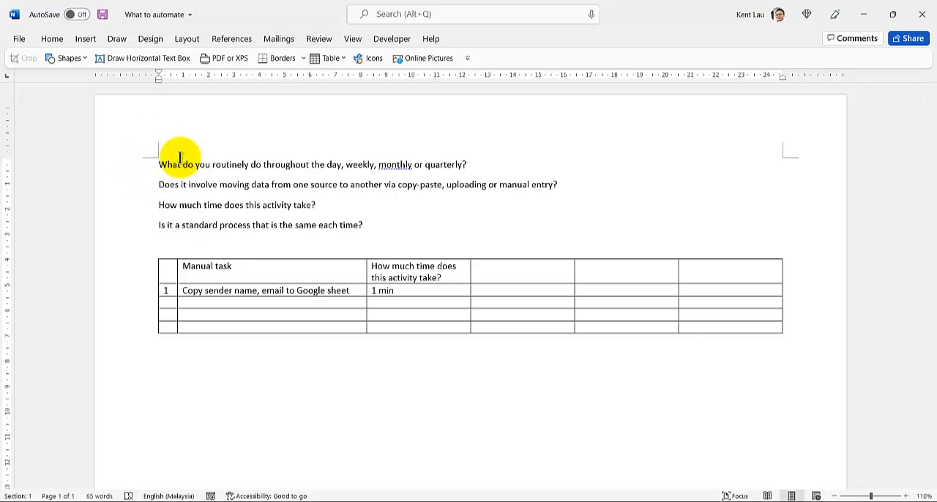
Add the bold title "Data Process Automation Audit List" on its own line above the questions.
type("Audit ")
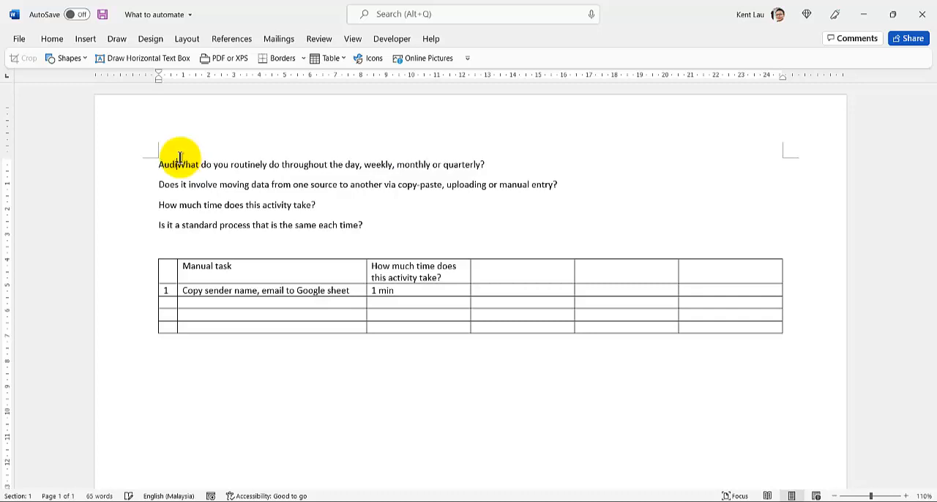
type("List")
key("Return")
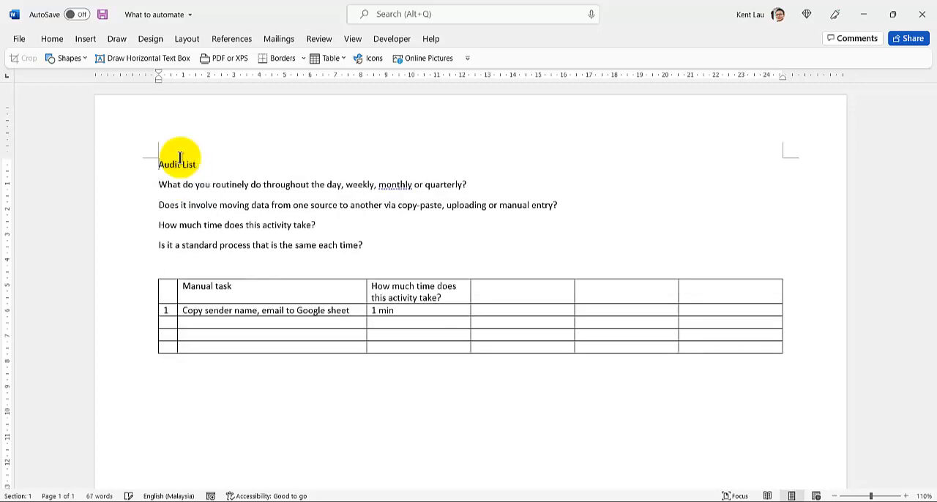
type("Data Process Automation")
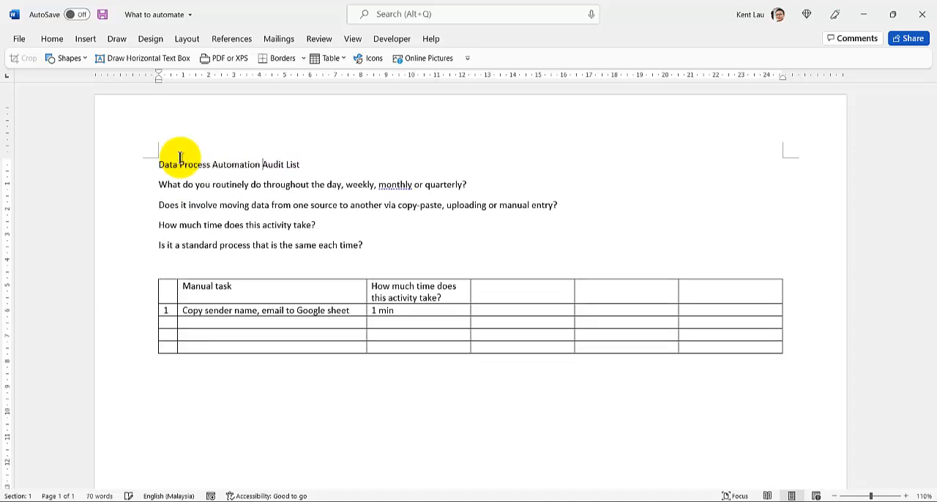
triple_click(180, 160)
key("ctrl+b")
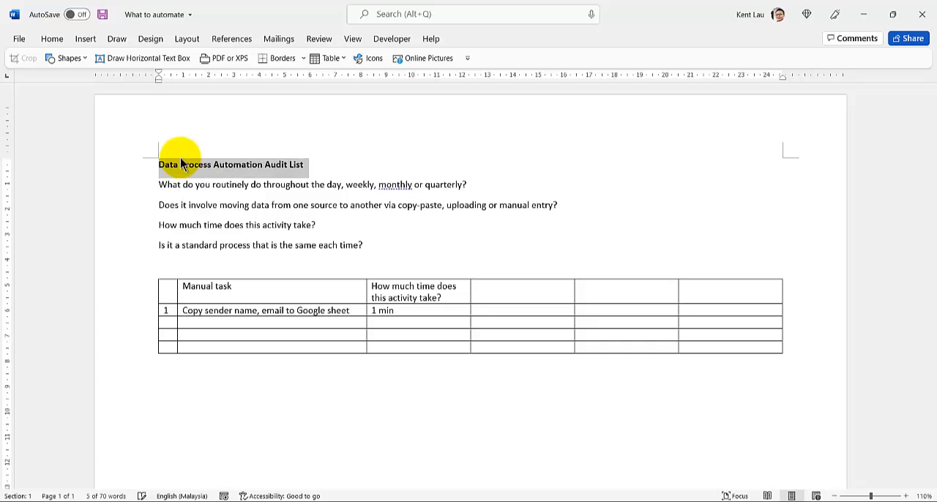
scroll(227, 264, "up", 2, "ctrl")
scroll(217, 248, "down", 1, "ctrl")
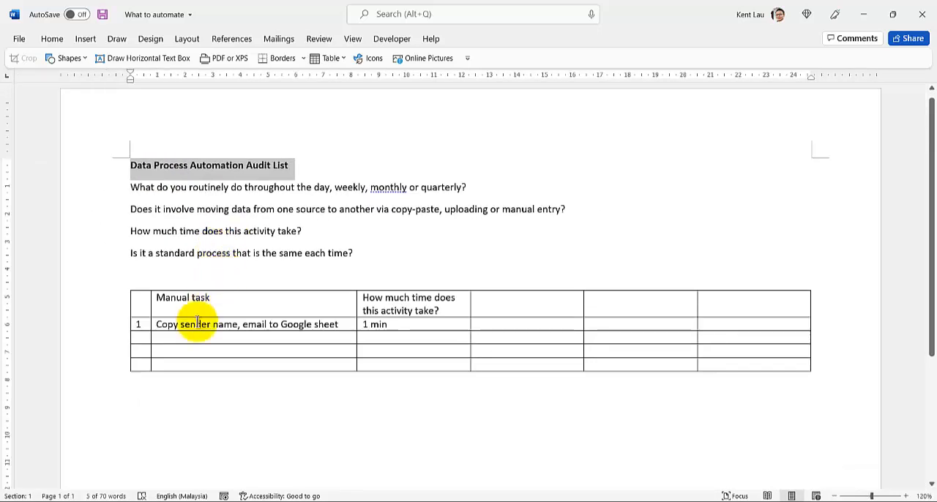
Prefix the row 1 manual task with "E.g." and change "this" to "each" in the activity time column heading.
left_click(158, 325)
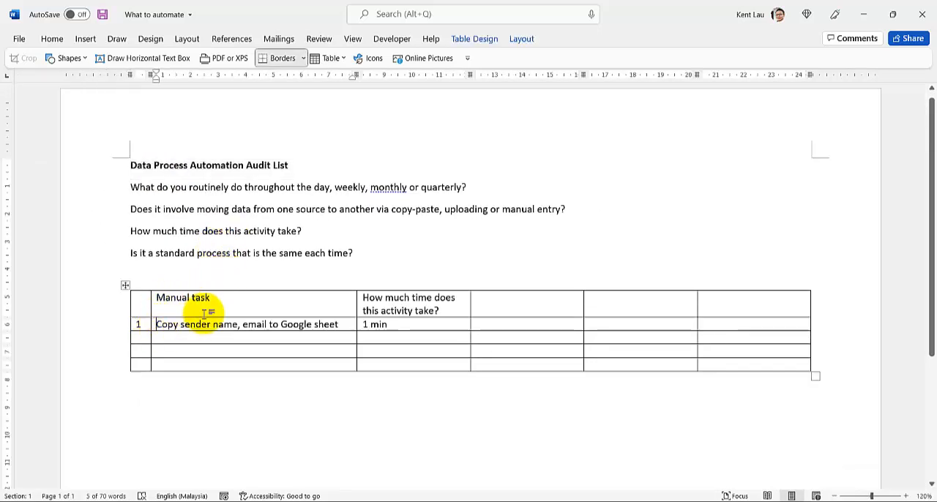
type("E.g.")
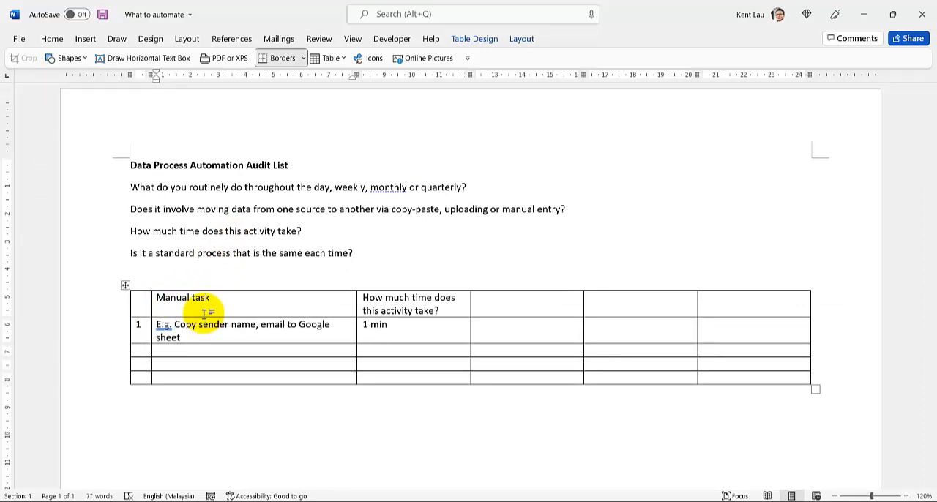
left_click(506, 307)
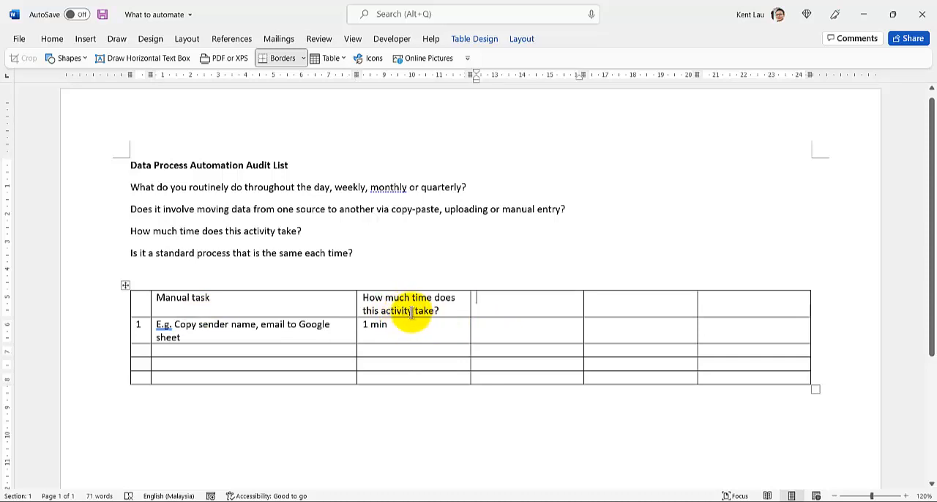
left_click_drag(410, 311, 387, 317)
type("each")
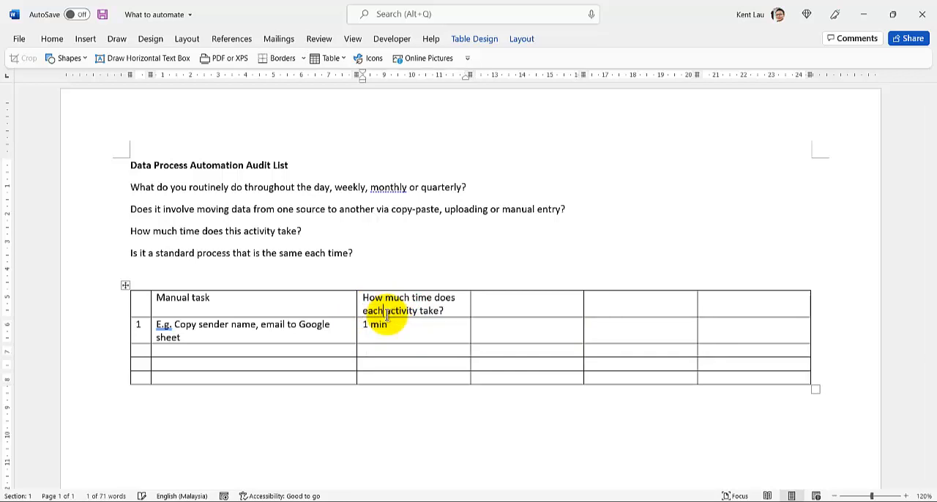
Head the fourth table column "How many times? (frequency)".
left_click(505, 303)
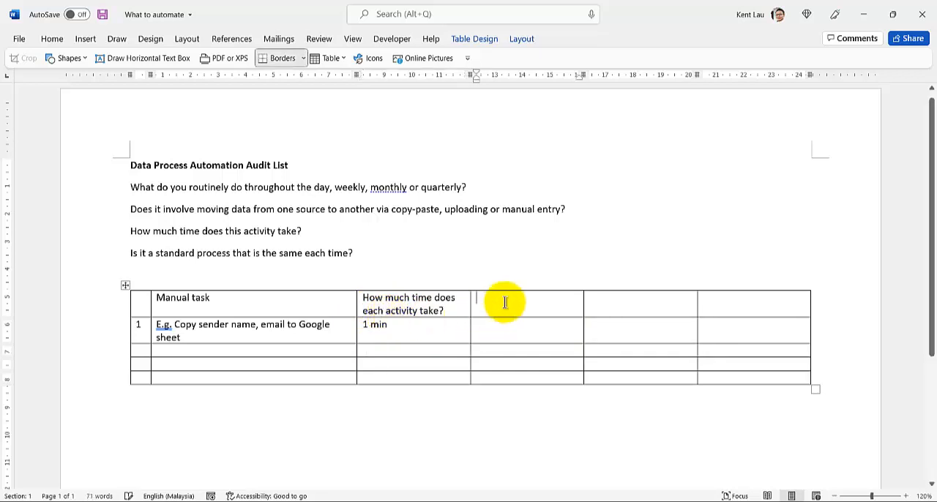
type("How man")
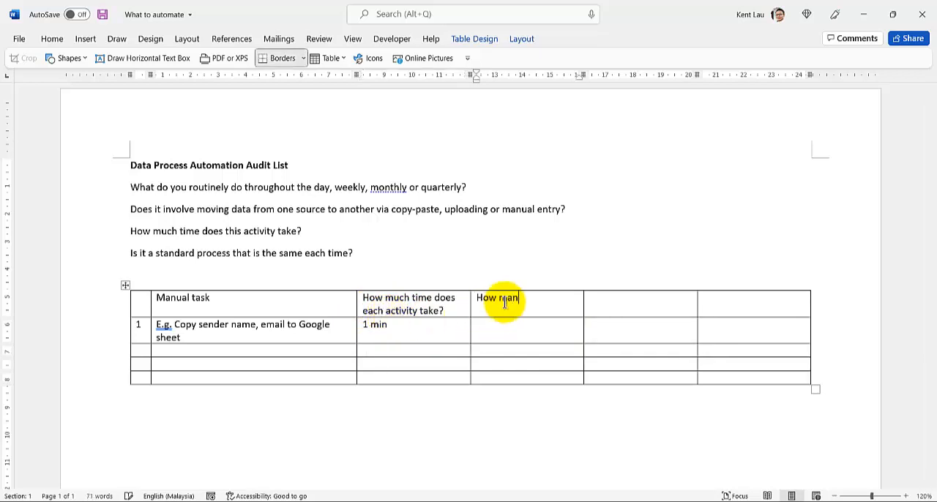
type("y times? (frequentl")
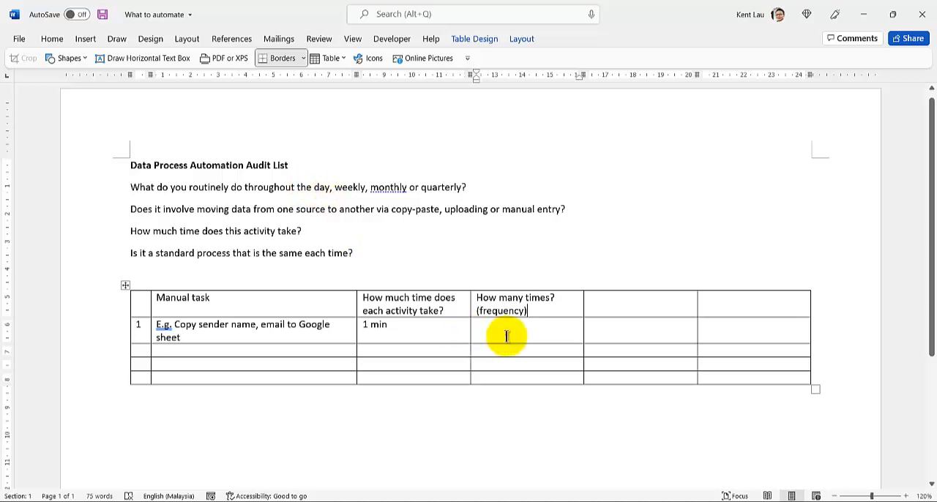
Fill row 1 of the frequency column with "100X/day/wk/mth/qtr".
left_click(523, 331)
type("e")
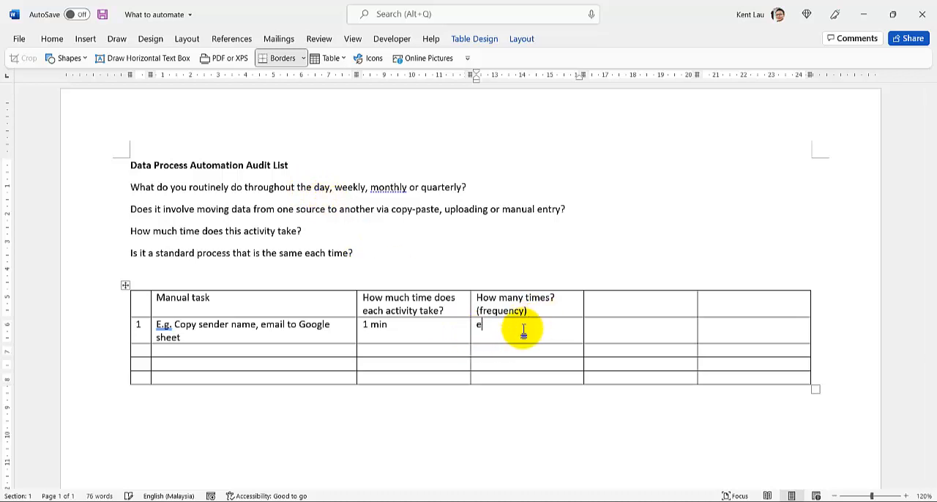
key("BackSpace")
type("11")
key("BackSpace")
type("00")
type("X")
type("/day")
type("/mon")
key("BackSpace")
key("BackSpace")
type("w")
key("BackSpace")
type("k/mth/qtr")
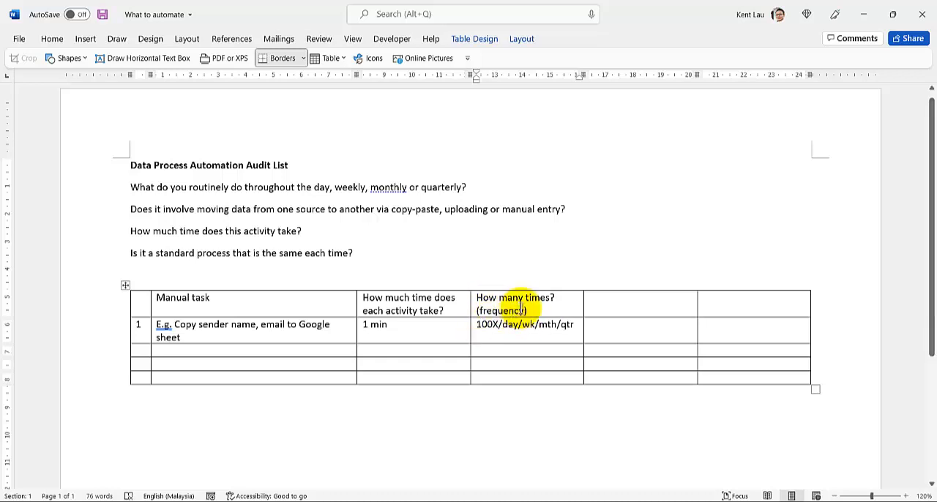
Head the last two table columns "Remark" and "Task automated?".
left_click(593, 298)
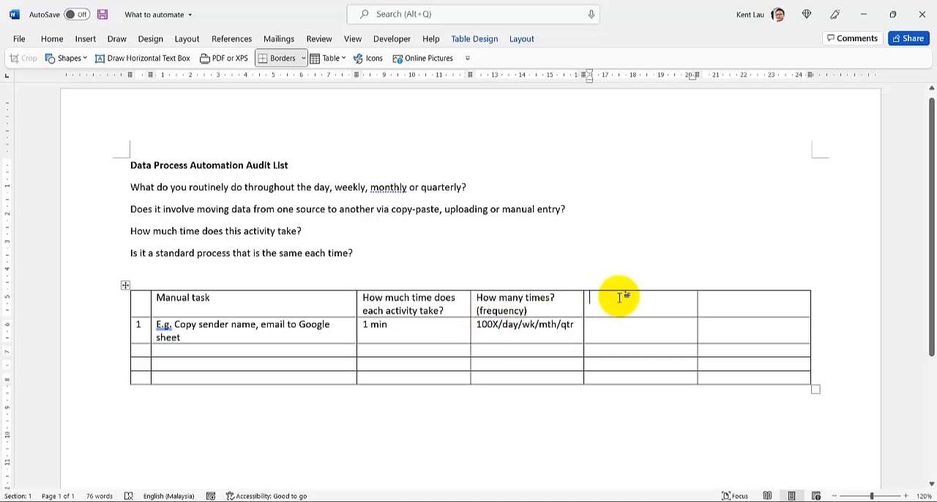
type("Remarks")
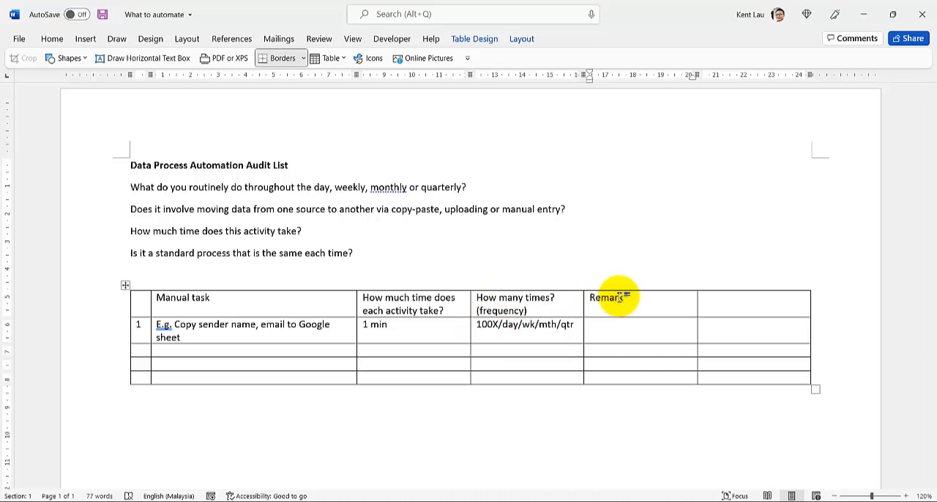
key("Tab")
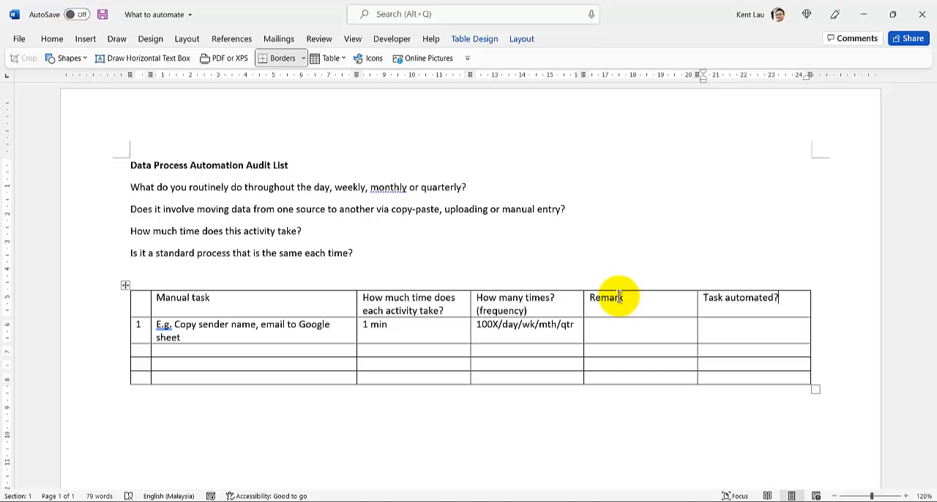
Make the table's header row bold, leaving its first cell empty.
left_click(87, 303)
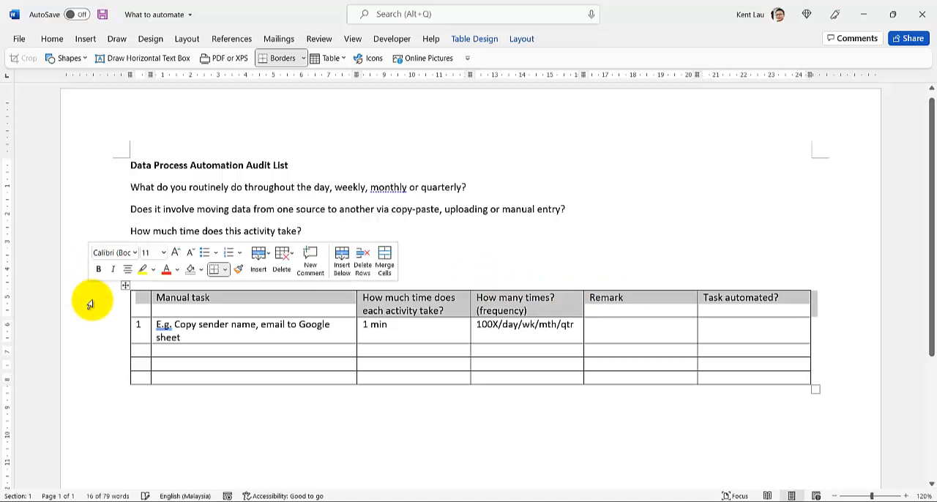
type("#")
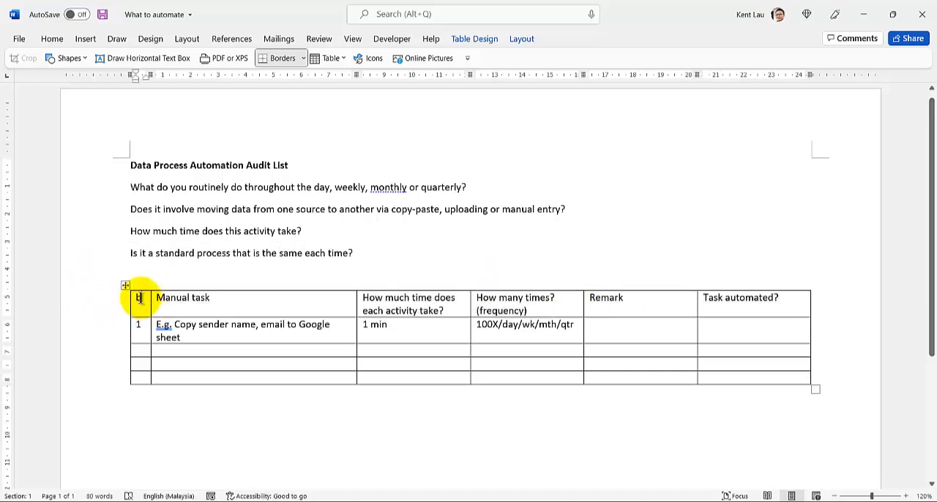
key("BackSpace")
left_click(93, 312)
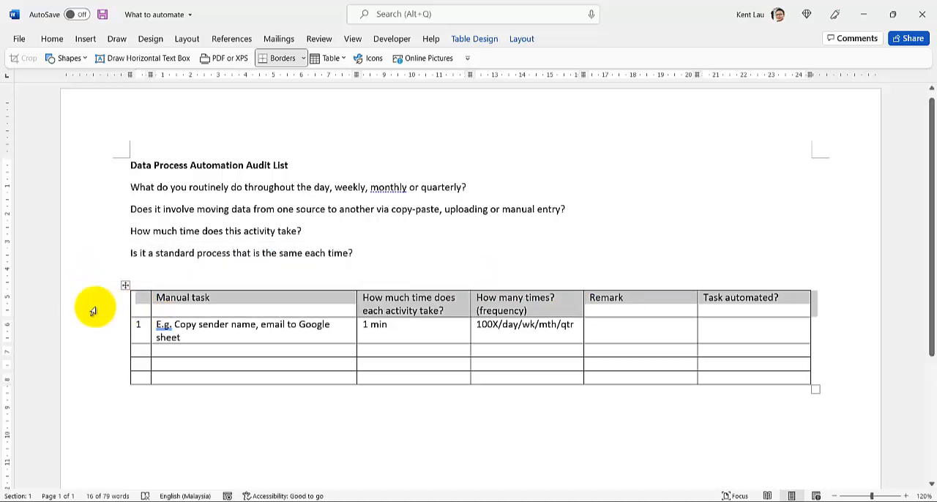
key("ctrl+b")
scroll(95, 337, "up", 2)
scroll(94, 334, "down", 1)
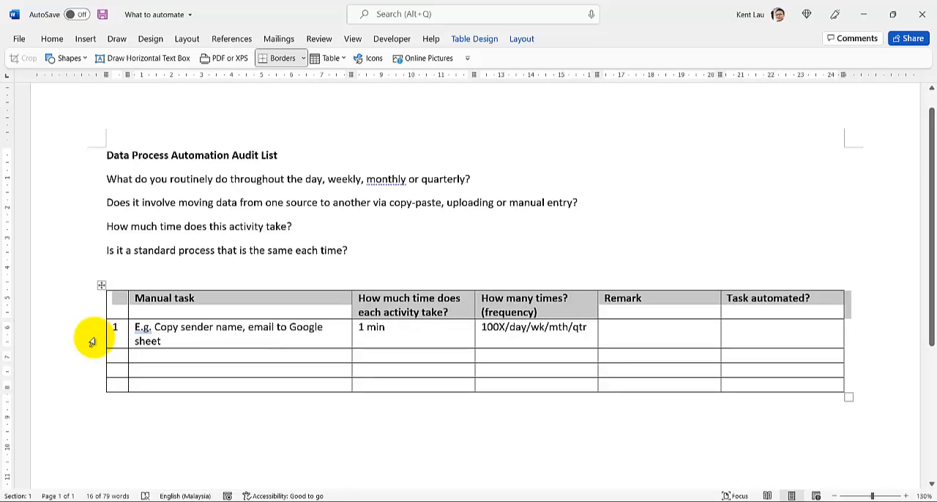
Underline the title "Data Process Automation Audit List".
left_click(85, 158)
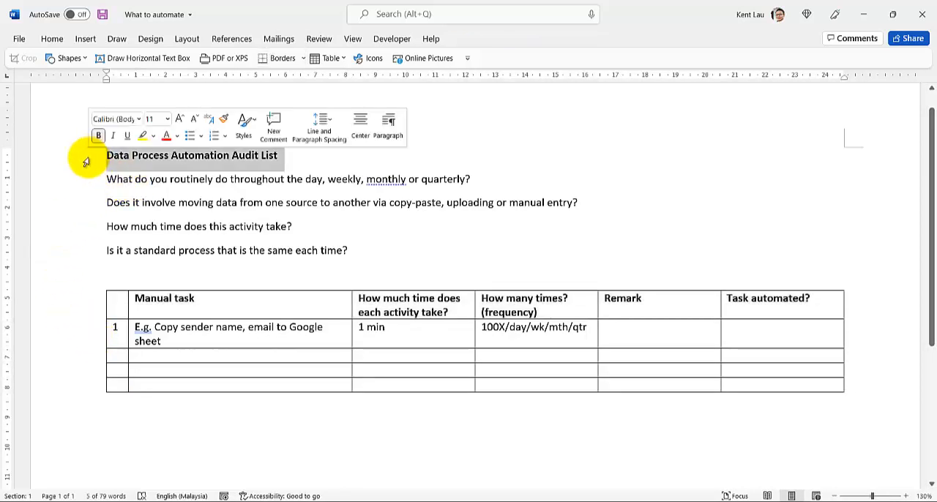
left_click(127, 136)
left_click(162, 257)
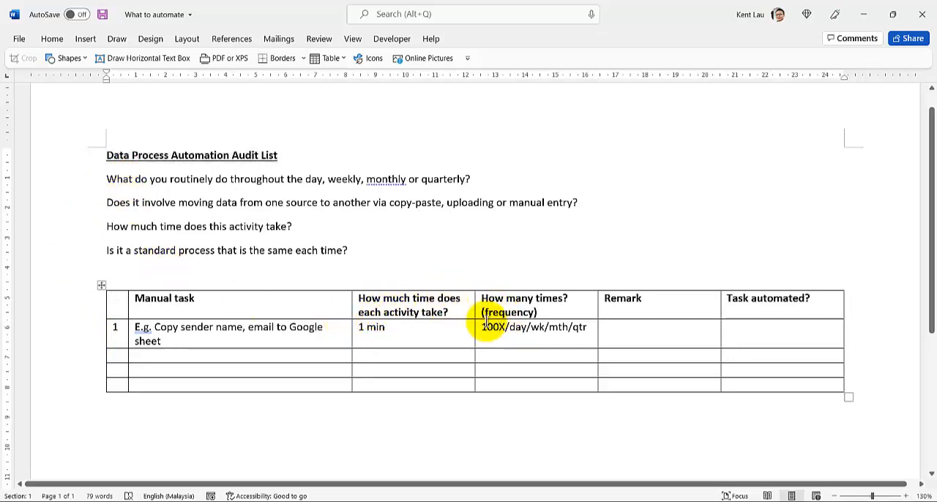
left_click_drag(505, 328, 483, 332)
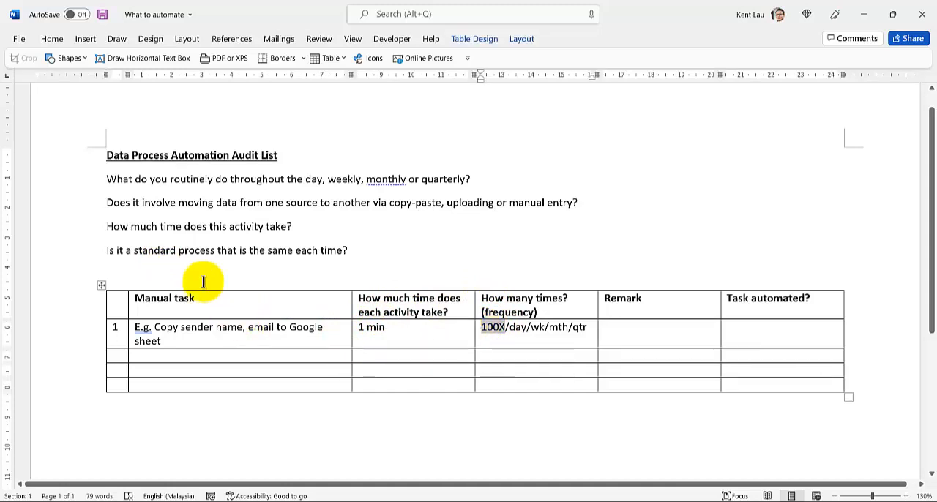
left_click_drag(135, 253, 217, 249)
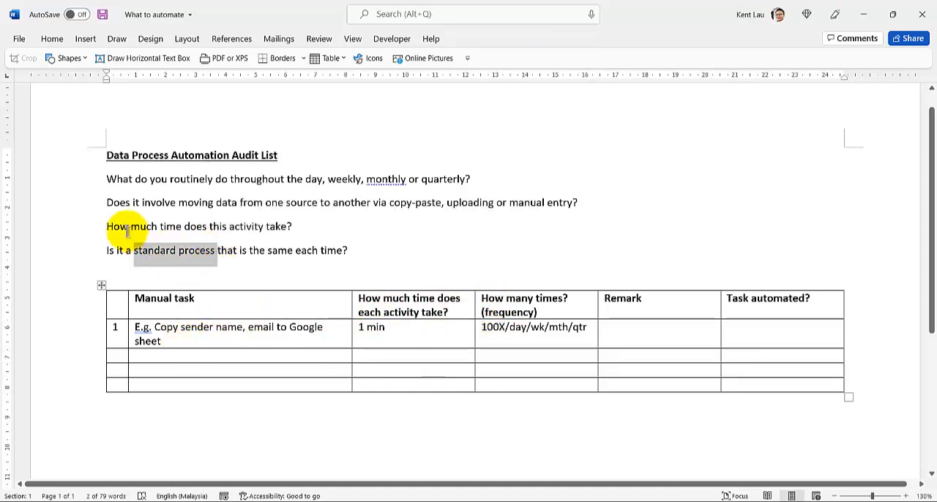
Format the four questions below the title as a numbered list from 1 to 4.
left_click_drag(88, 198, 81, 258)
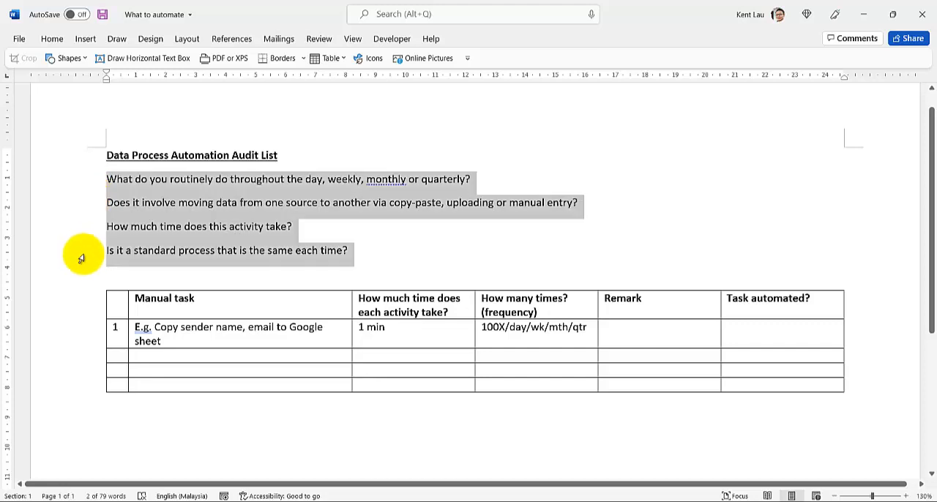
left_click(52, 40)
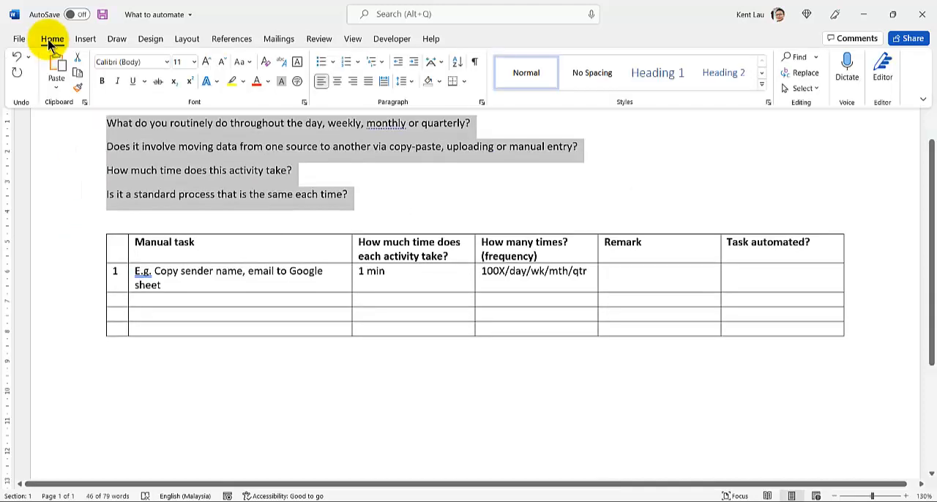
left_click(346, 61)
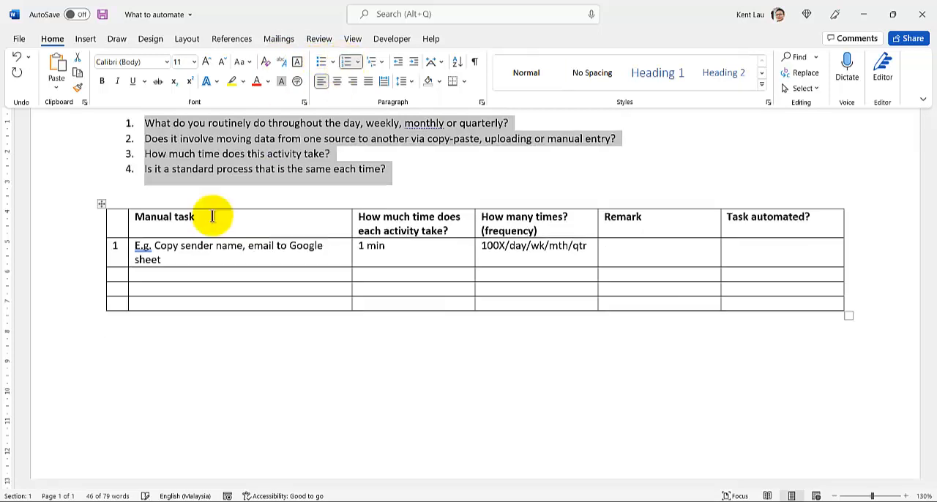
left_click(139, 223)
scroll(139, 224, "up", 2)
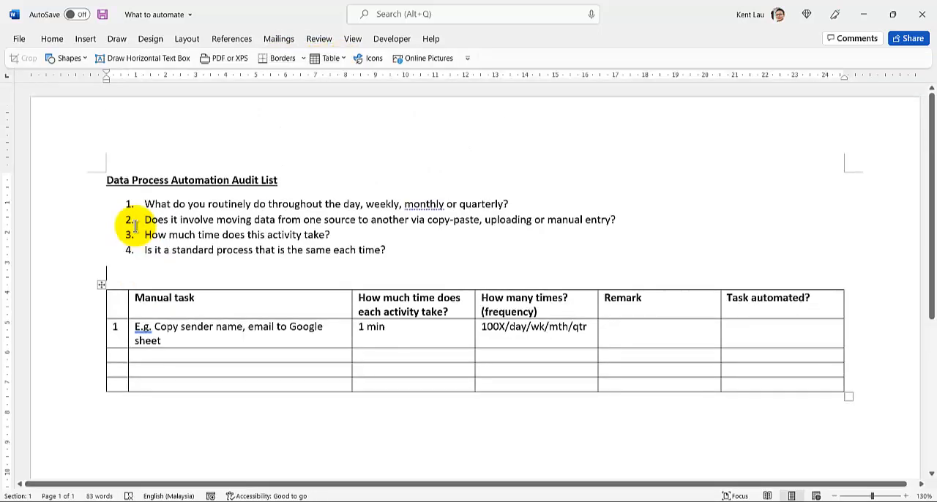
left_click(80, 186)
left_click(188, 250)
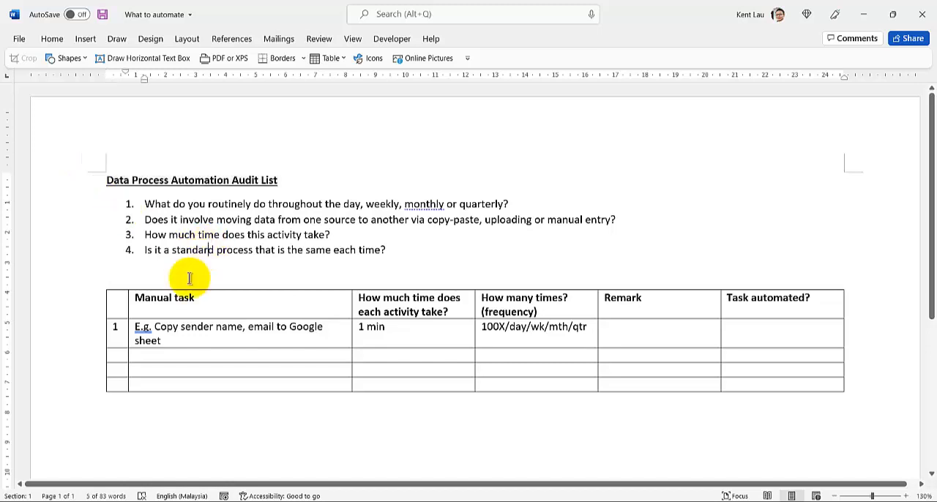
Shade the table's header row light grey.
left_click(80, 304)
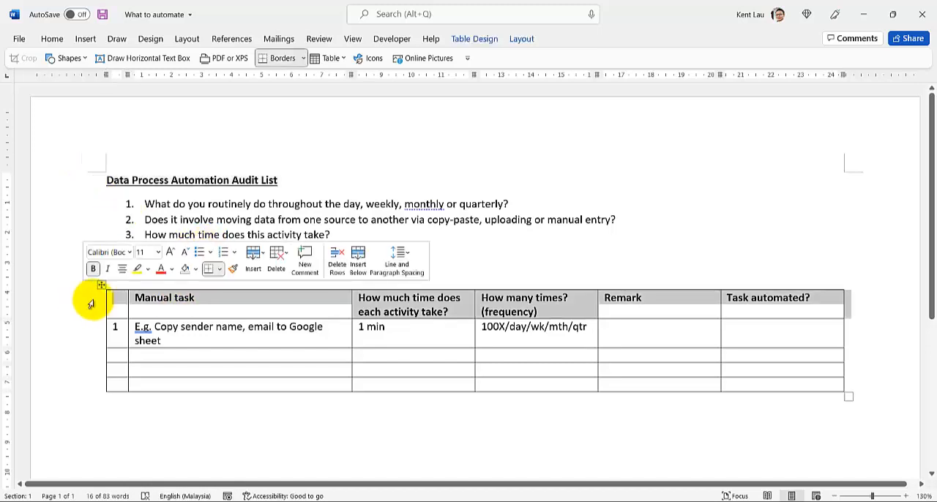
left_click(196, 269)
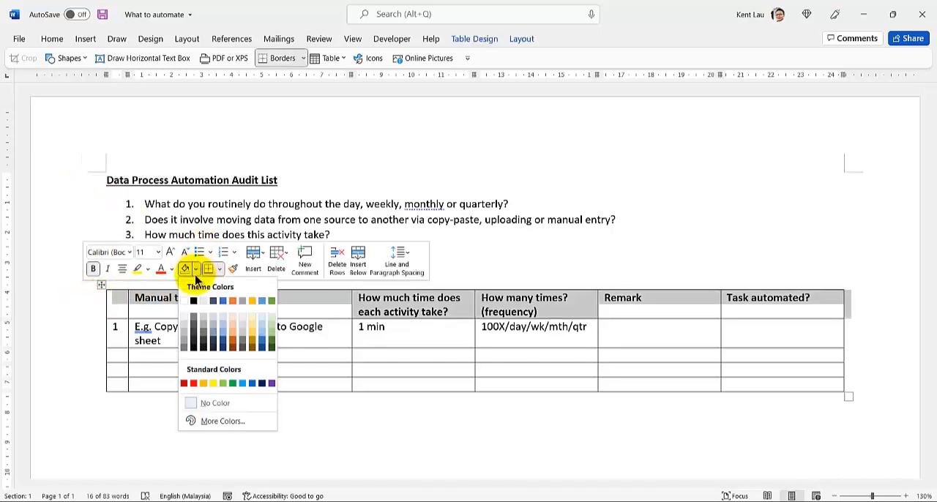
left_click(188, 320)
left_click(163, 340)
scroll(161, 364, "down", 3)
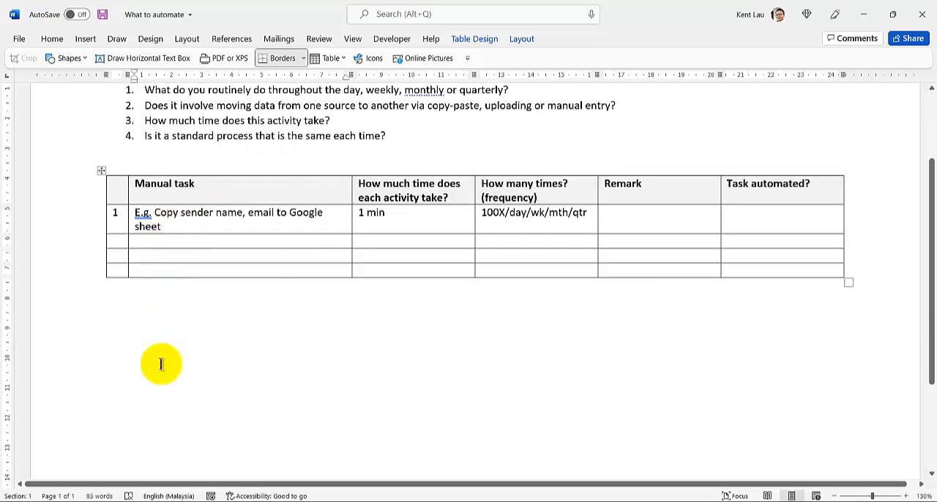
left_click(161, 364)
scroll(161, 364, "up", 3)
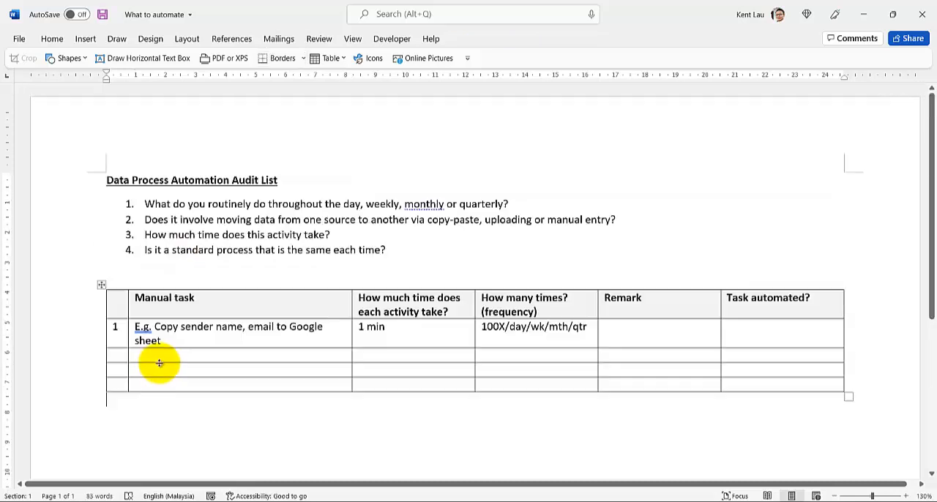
Add the text "speedexcel" to the page header and return to the document body.
double_click(141, 142)
type("speedexcel")
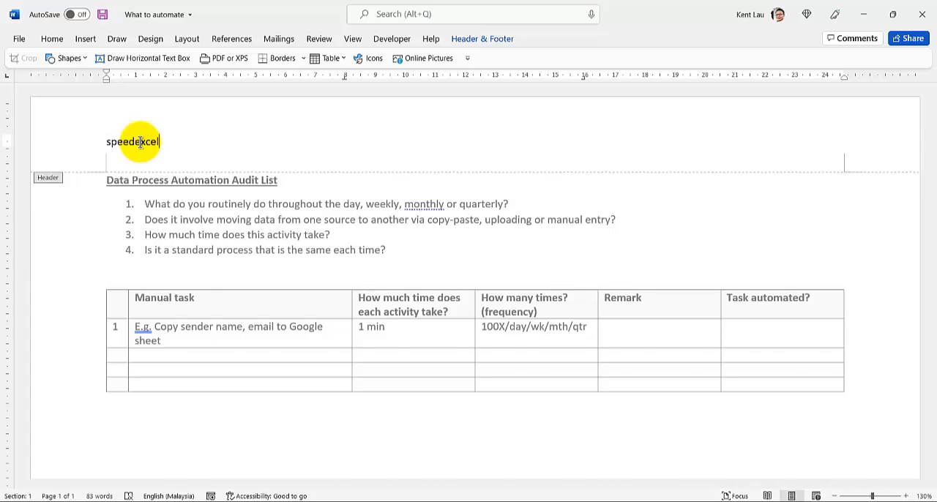
double_click(219, 248)
Make the table's three empty rows taller by adding four blank lines in the Manual task cell of each.
scroll(191, 235, "down", 3)
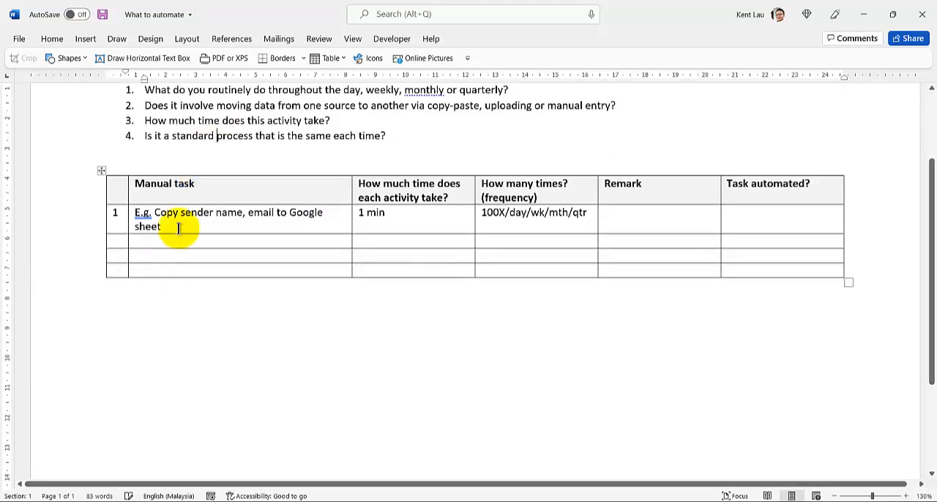
left_click(184, 242)
key("Return")
key("Return")
key("Return")
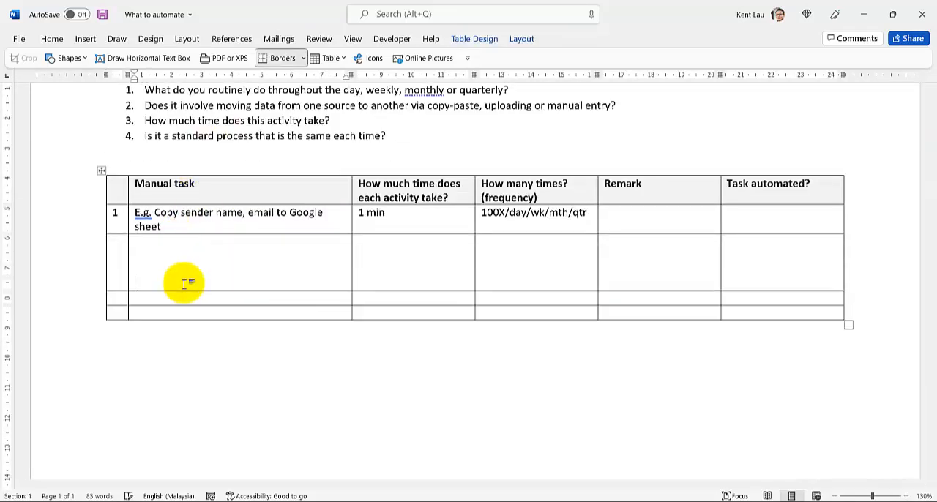
key("Return")
left_click(186, 312)
key("Return")
key("Return")
key("Return")
key("Return")
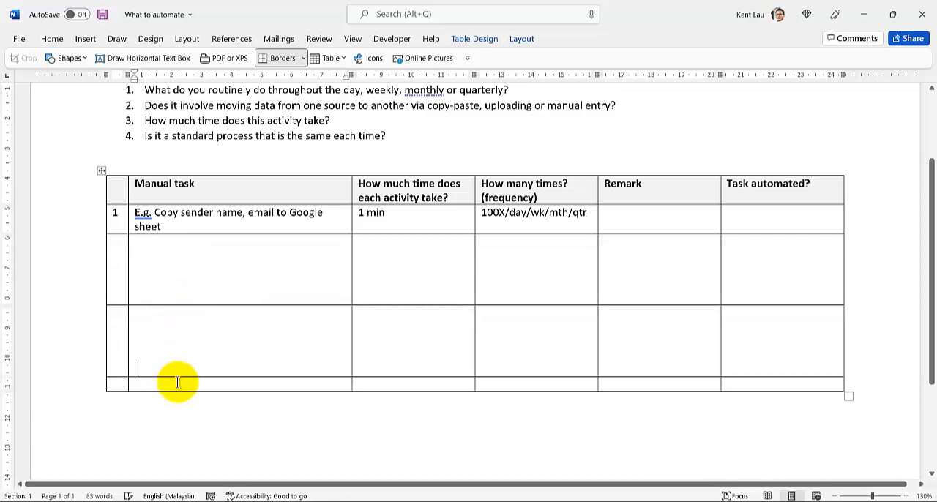
left_click(178, 382)
key("Return")
key("Return")
key("Return")
key("Return")
Append a new row to the end of the table and heighten it with blank lines to fill the page.
scroll(177, 383, "down", 3)
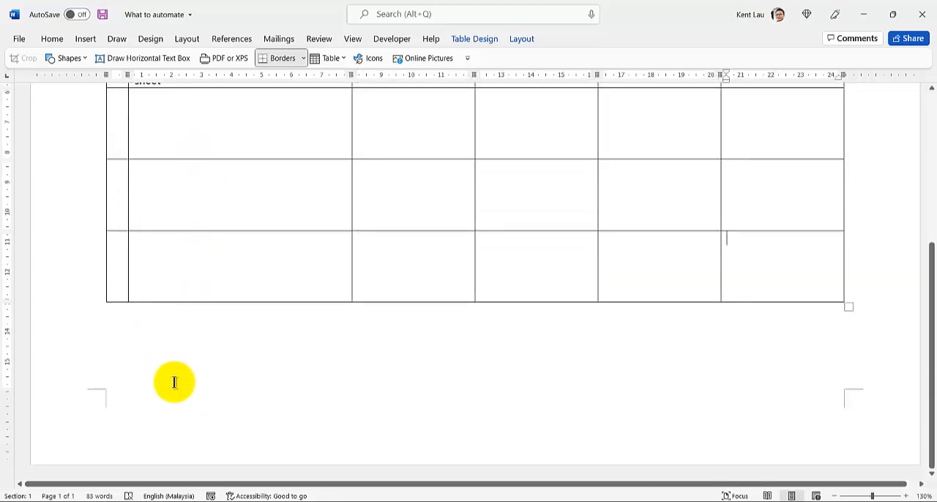
key("Tab")
key("Return")
key("Return")
key("Return")
key("Return")
key("Return")
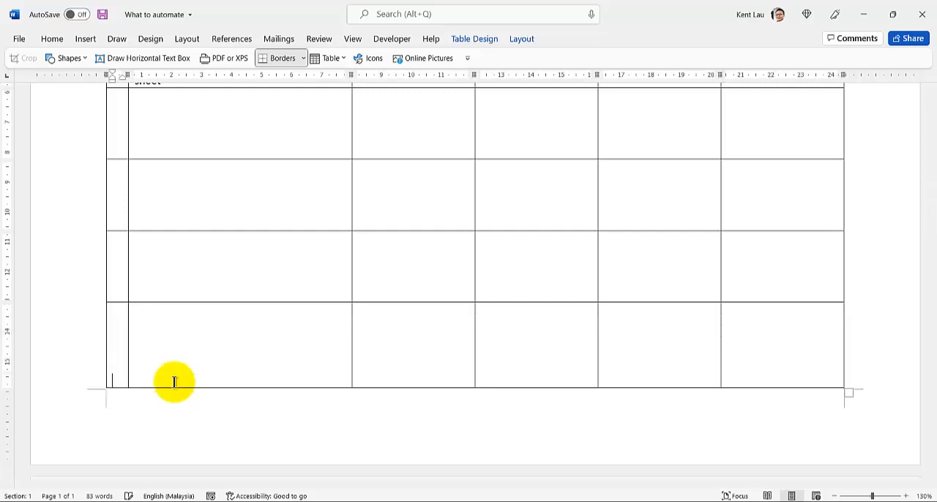
scroll(174, 389, "down", 4)
scroll(172, 389, "up", 2)
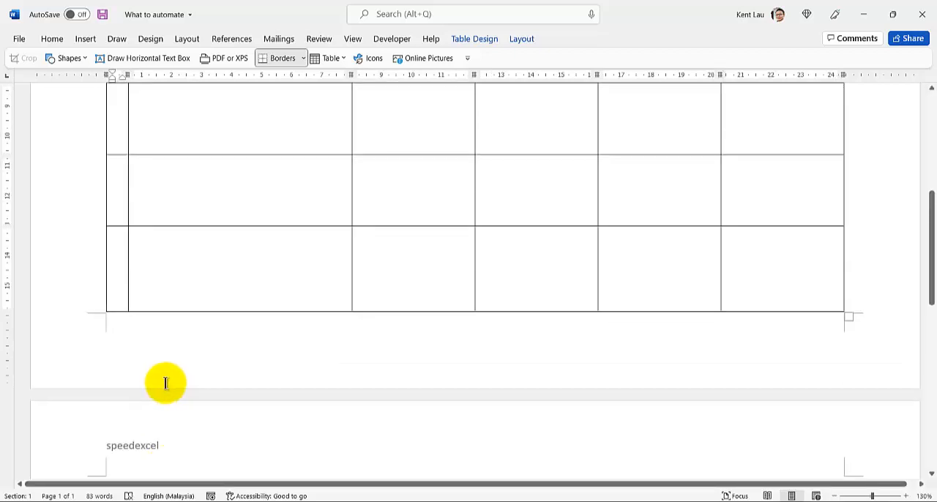
Convert the document title to uppercase without bold, and delete one blank line between the numbered questions and the table.
scroll(144, 341, "up", 5)
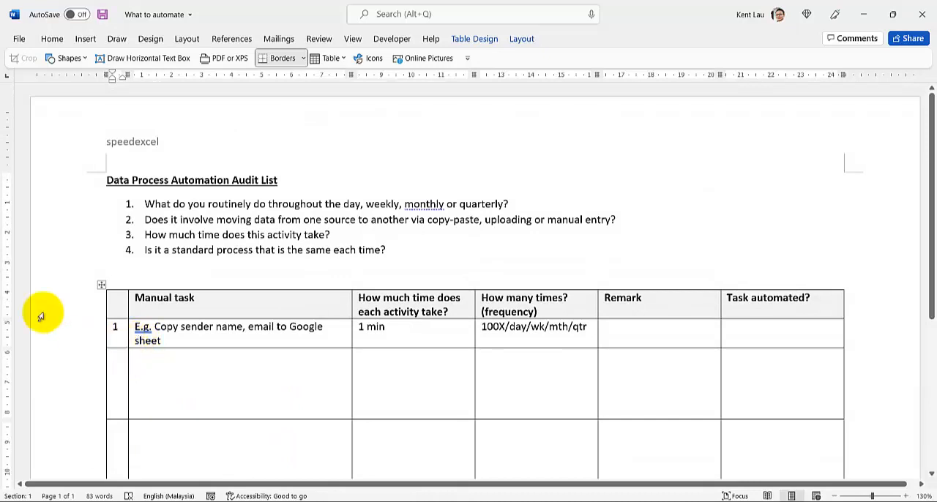
left_click(34, 177)
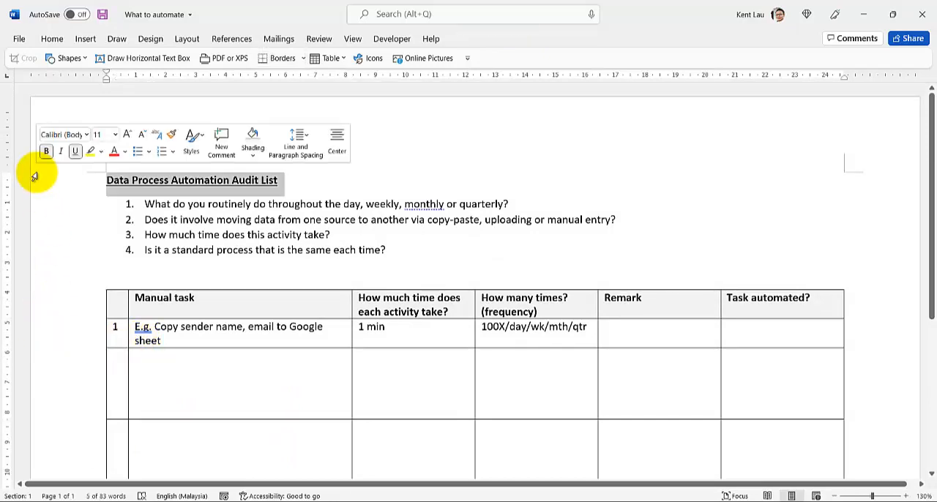
key("shift+F3")
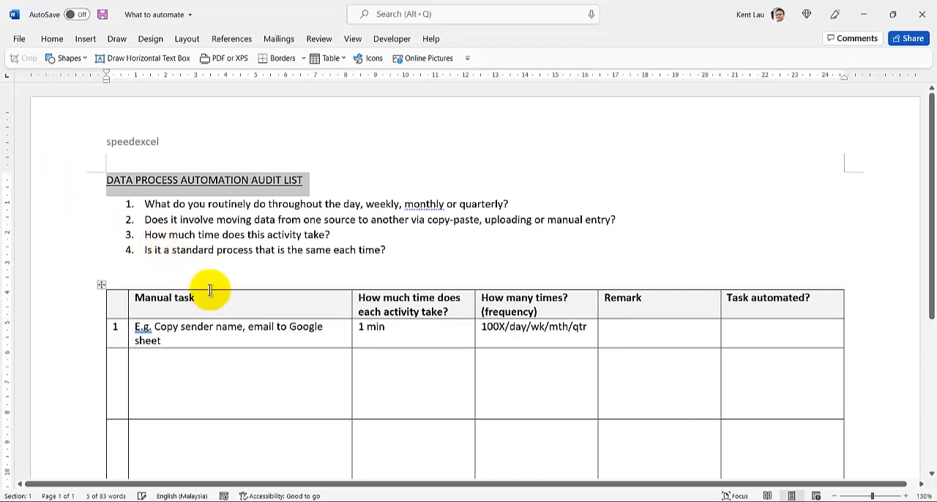
left_click(211, 274)
key("Delete")
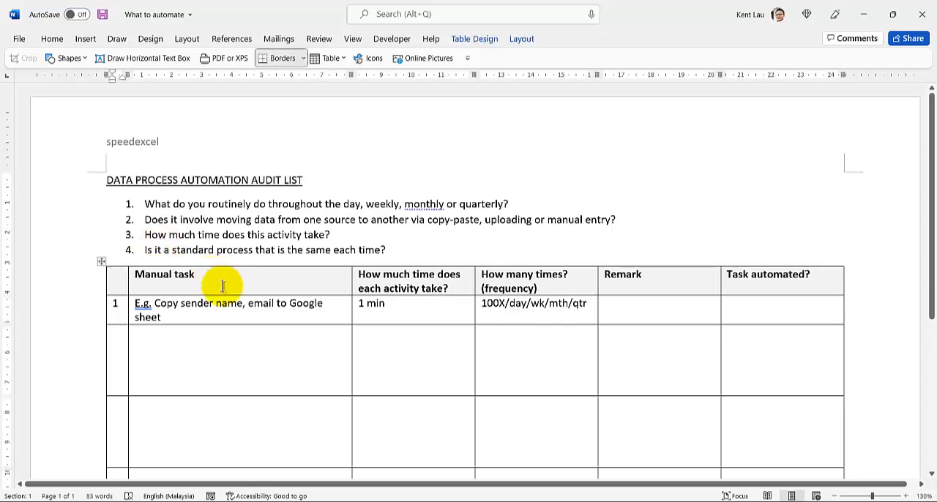
Switch to the PowerPoint presentation and strike through the word "manually" in the text below circle Y on slide 3.
left_click(374, 501)
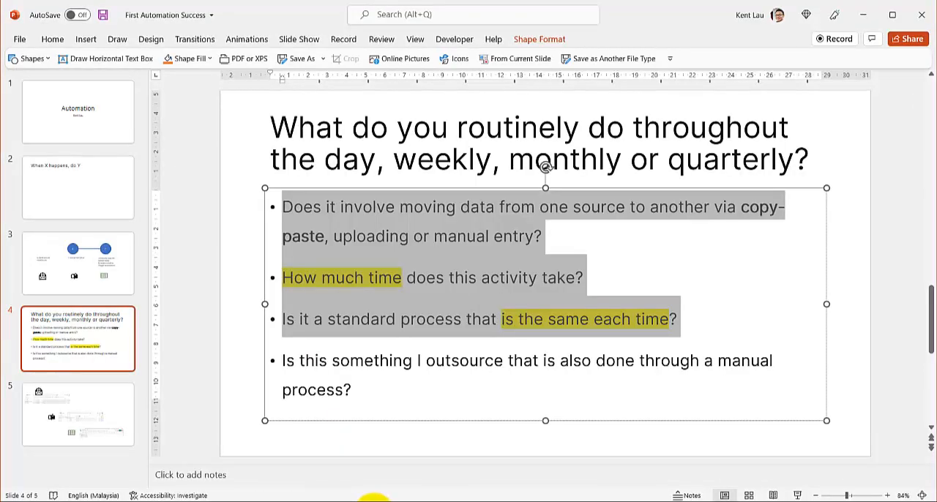
left_click(103, 283)
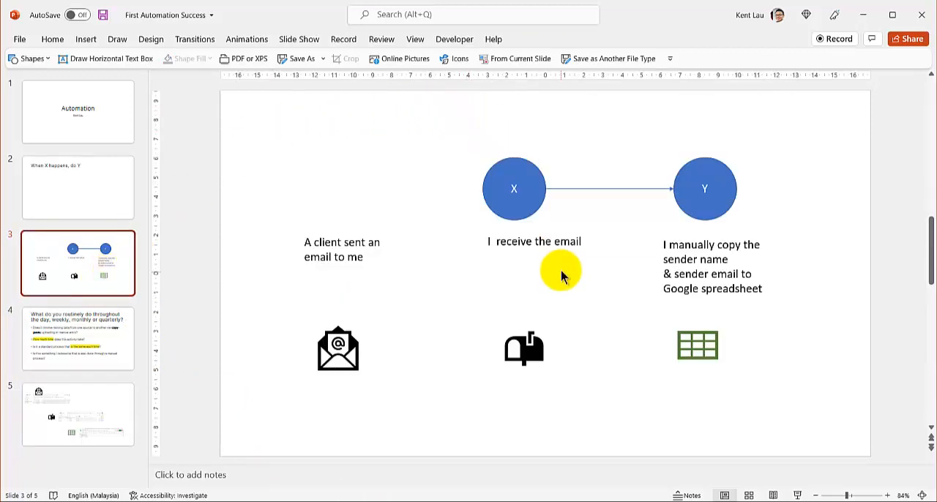
double_click(696, 246)
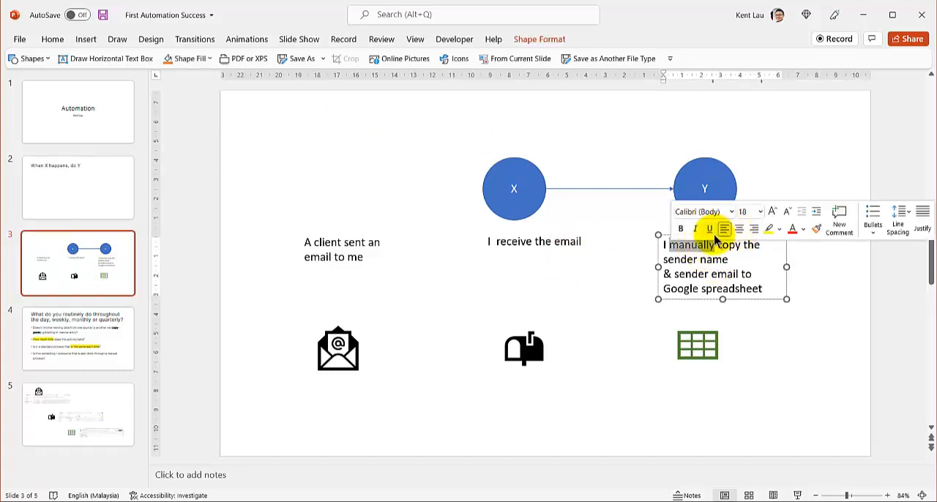
left_click(52, 39)
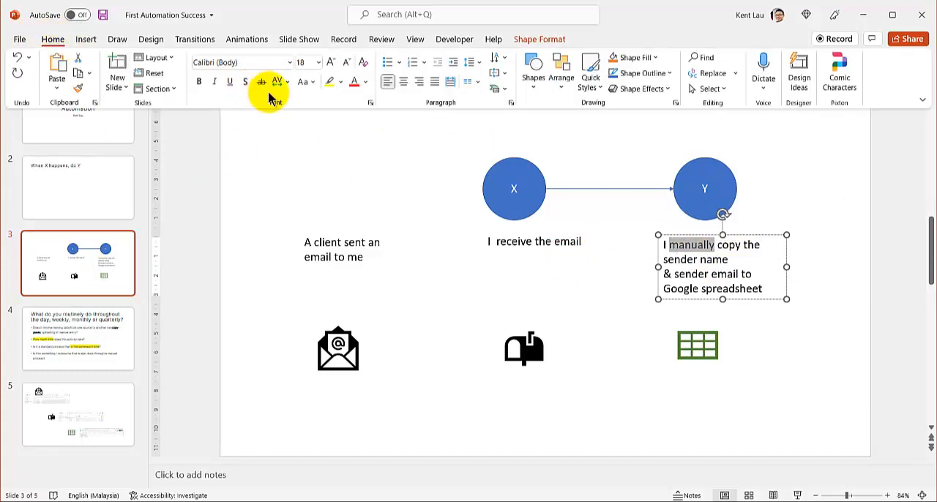
left_click(261, 81)
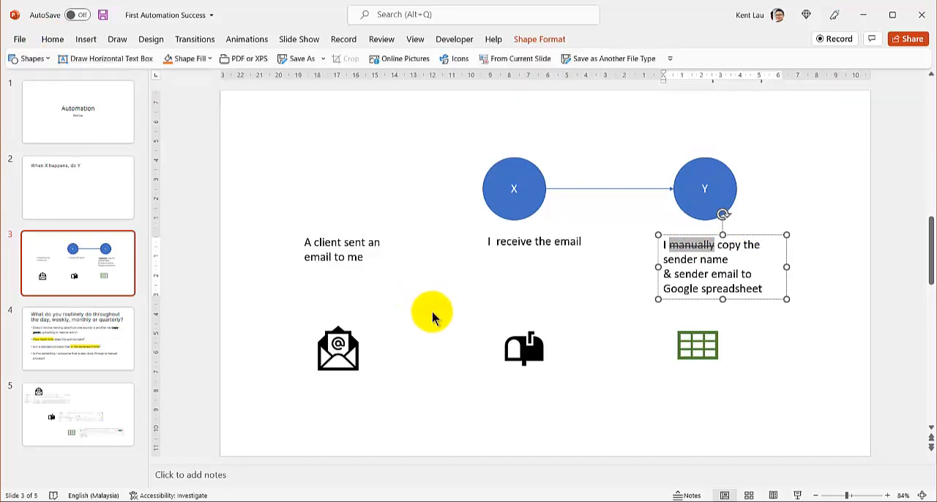